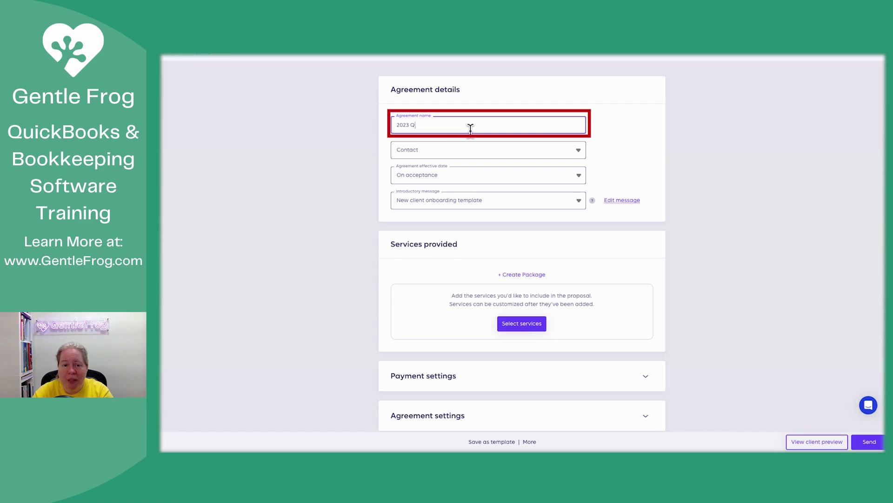
- Name the agreement "2023 Bookkeeping catch up" and select the Testing Company contact for it
{"action": "type", "text": "Bookkeeping catch"}
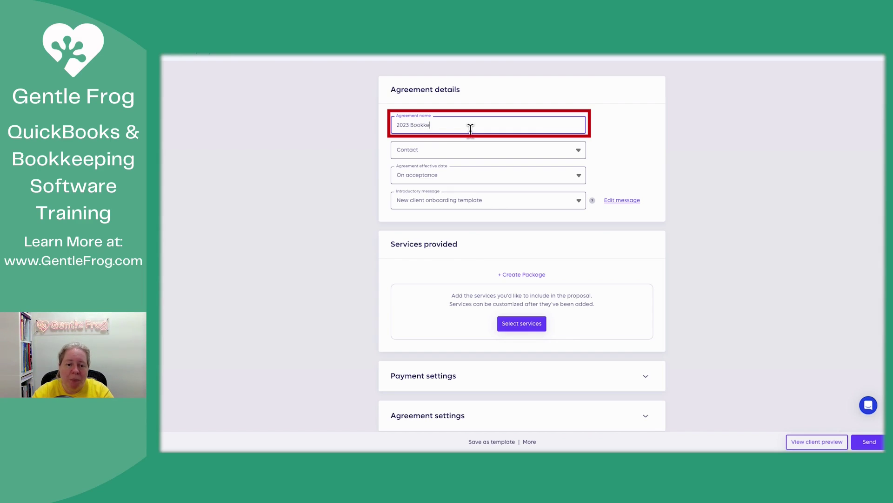
{"action": "type", "text": " up"}
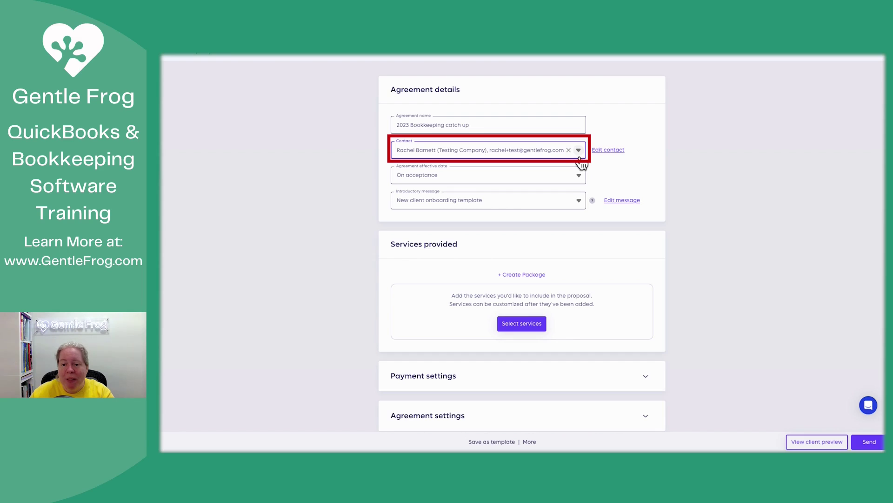
- Review the selected contact's details, including the optional phone number for text reminders, and exit without saving
{"action": "left_click", "coordinate": [602, 151]}
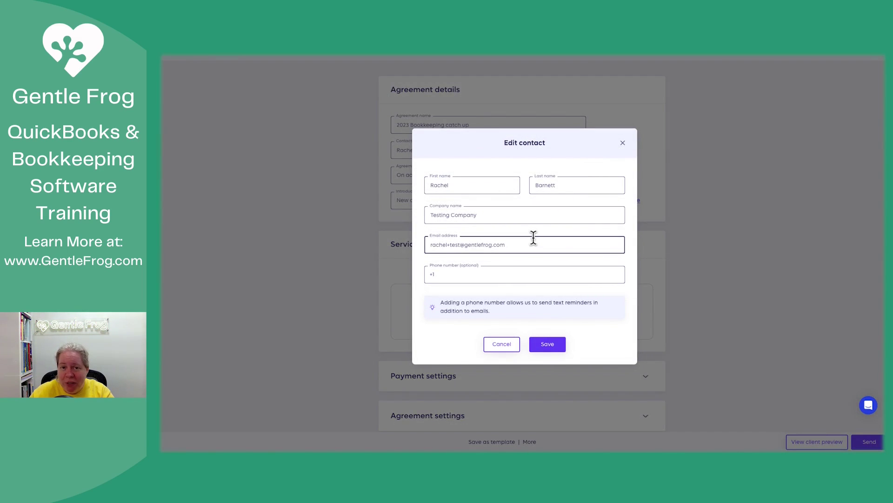
{"action": "left_click", "coordinate": [465, 274]}
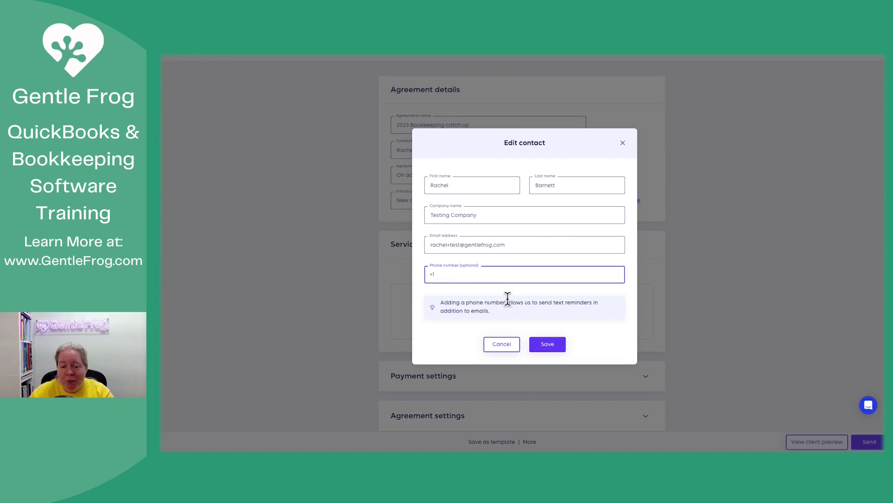
{"action": "left_click_drag", "start_coordinate": [516, 303], "coordinate": [565, 303]}
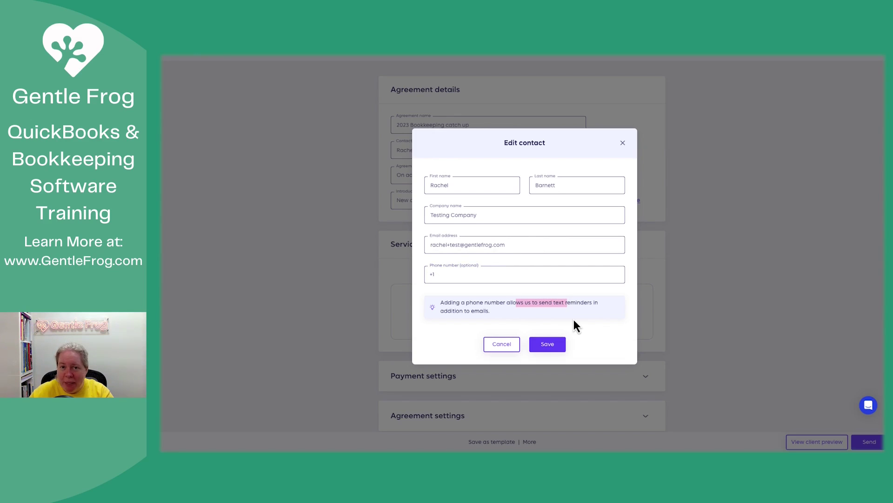
{"action": "left_click", "coordinate": [575, 321]}
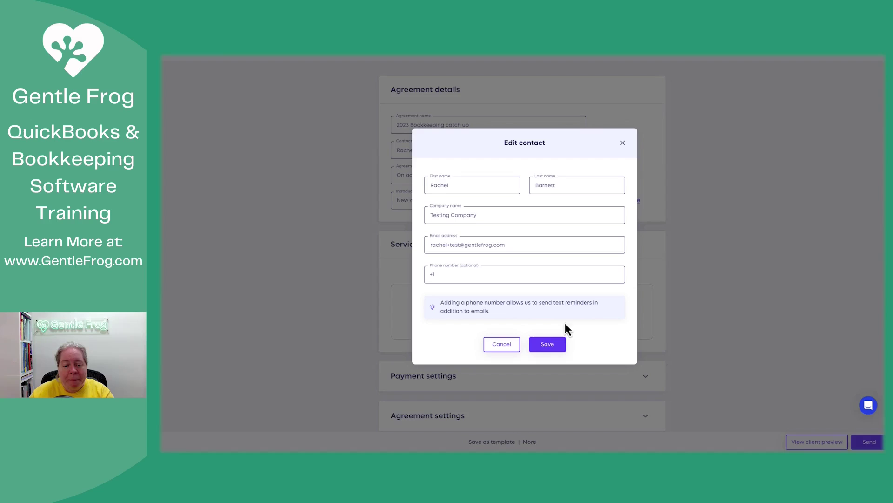
{"action": "left_click", "coordinate": [512, 344]}
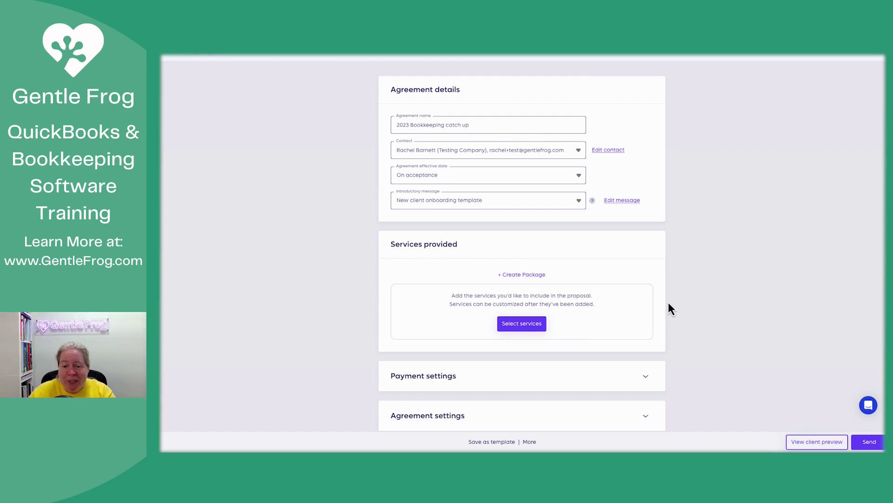
- Choose the New client onboarding template as the introductory message
{"action": "left_click", "coordinate": [432, 208]}
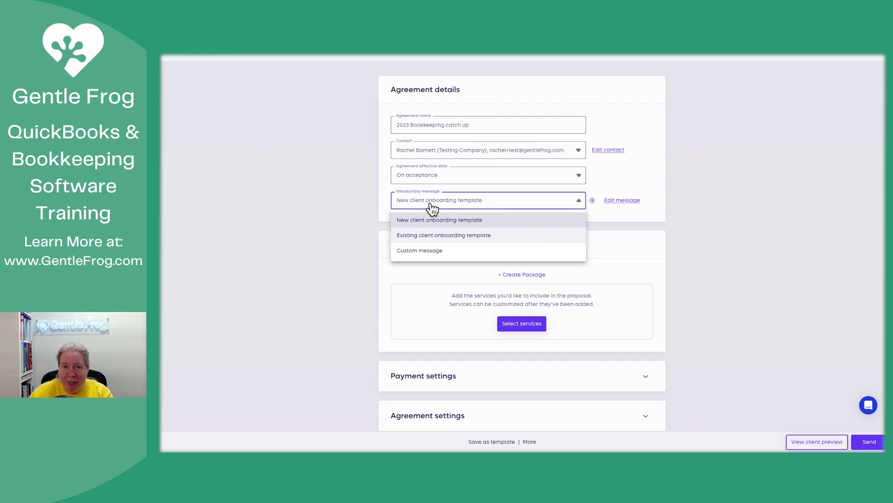
{"action": "key", "text": "Down"}
{"action": "left_click", "coordinate": [431, 224]}
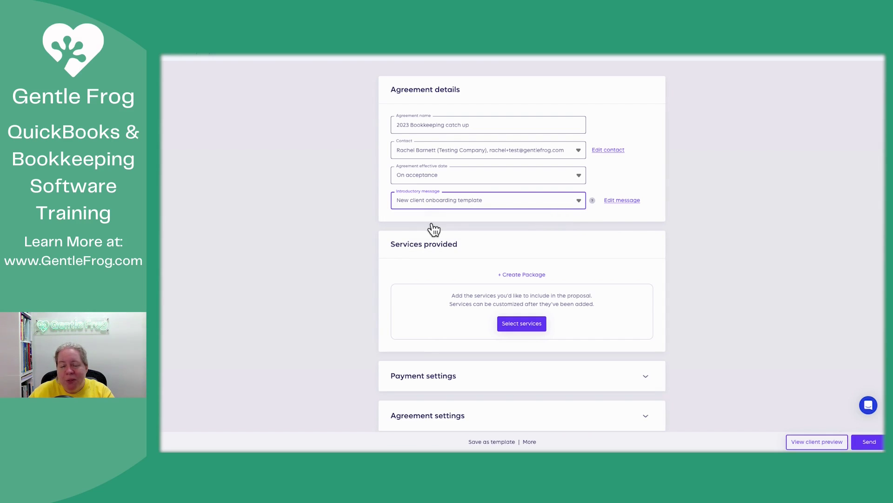
- Edit the introductory message by deleting the line "As discussed, the agreement is ready for your review and approval."
{"action": "left_click", "coordinate": [632, 201]}
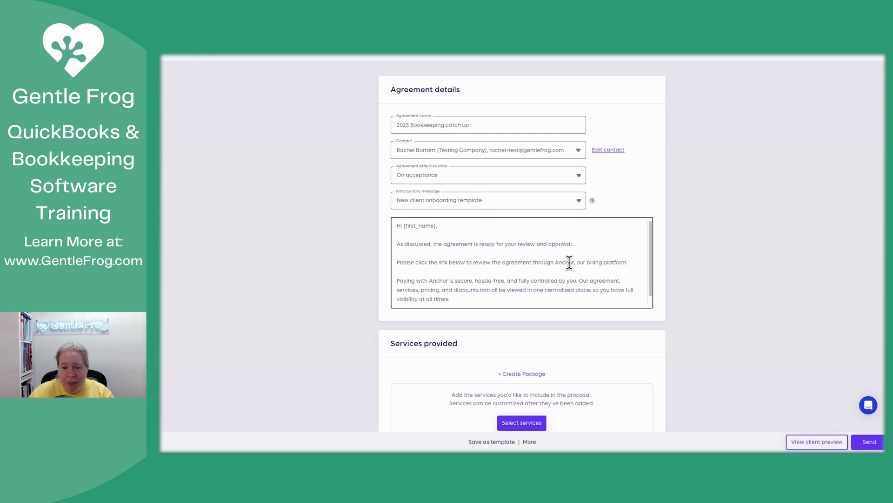
{"action": "left_click", "coordinate": [511, 262]}
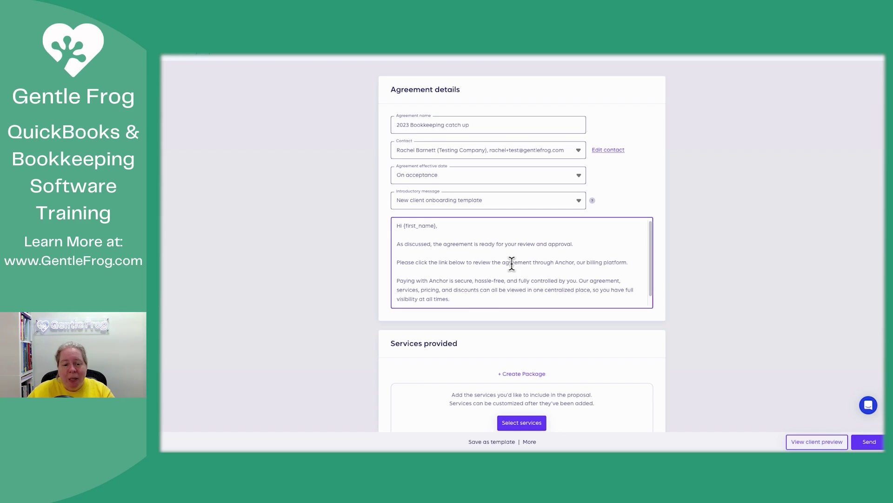
{"action": "left_click_drag", "start_coordinate": [578, 244], "coordinate": [397, 242]}
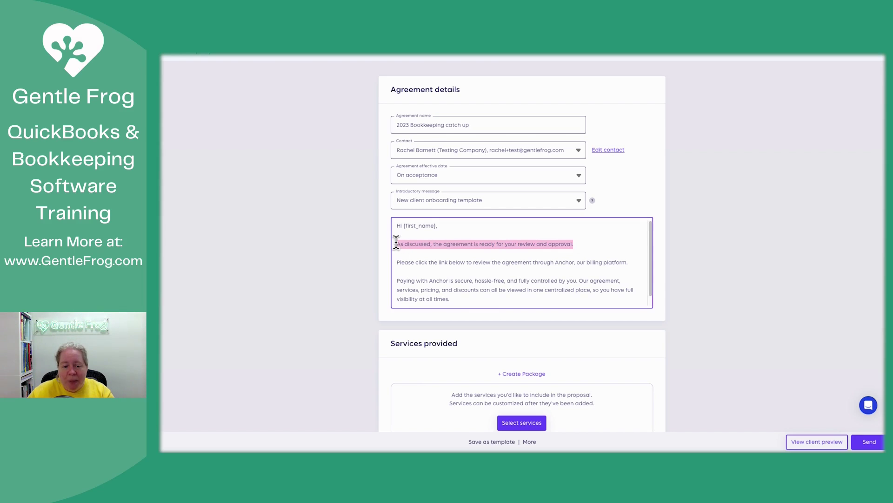
{"action": "key", "text": "BackSpace"}
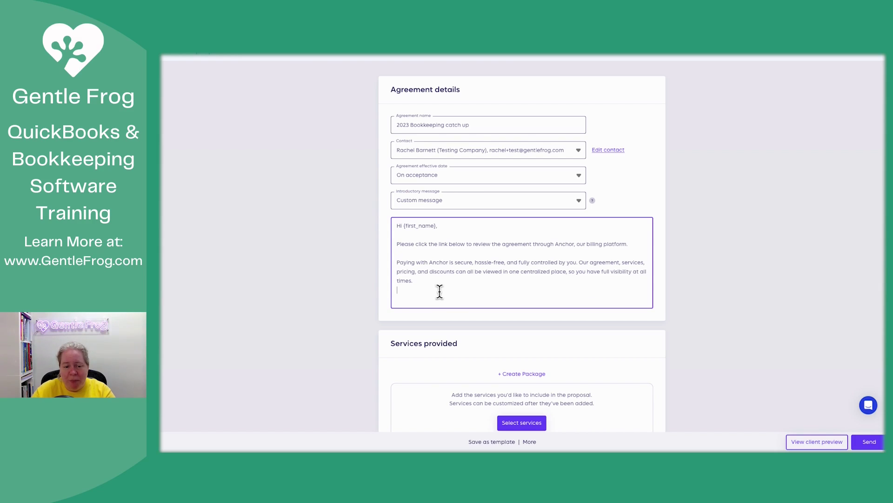
- Add the closing line "Let me know if you have questions. :)" to the introductory message
{"action": "key", "text": "Return"}
{"action": "key", "text": "Return"}
{"action": "type", "text": "Let me kn"}
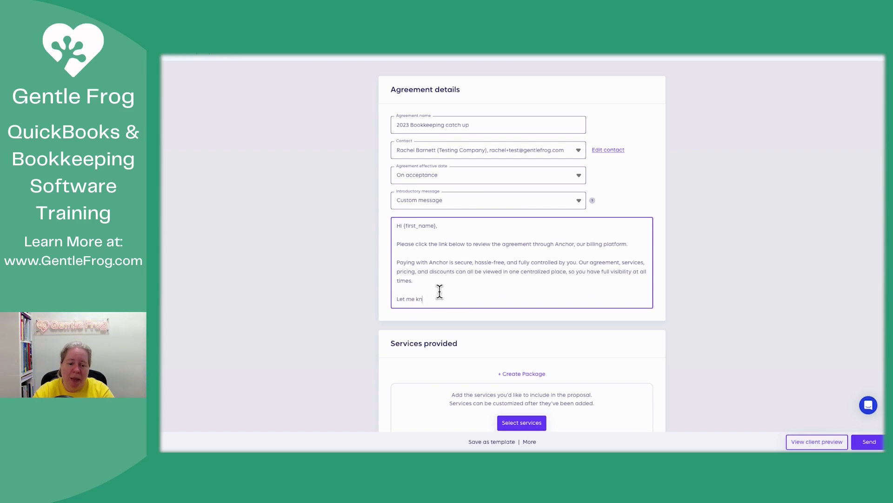
{"action": "type", "text": "ow if you have questions.  "}
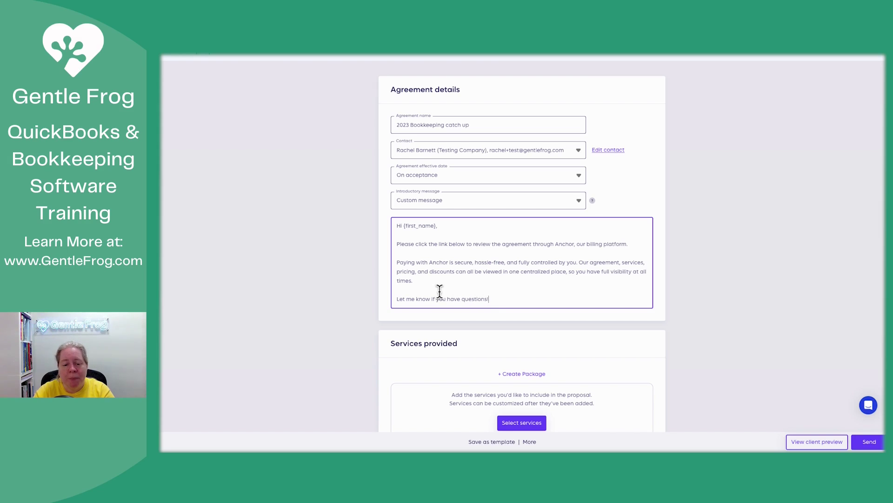
{"action": "type", "text": ":)"}
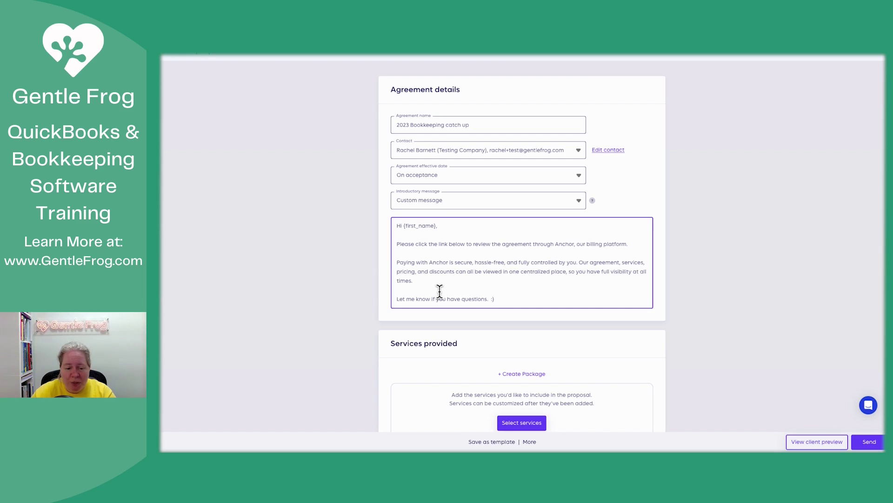
- Create a new service from the agreement's service selection and name it "Demo Service"
{"action": "scroll", "coordinate": [333, 355], "scroll_direction": "down", "scroll_amount": 2}
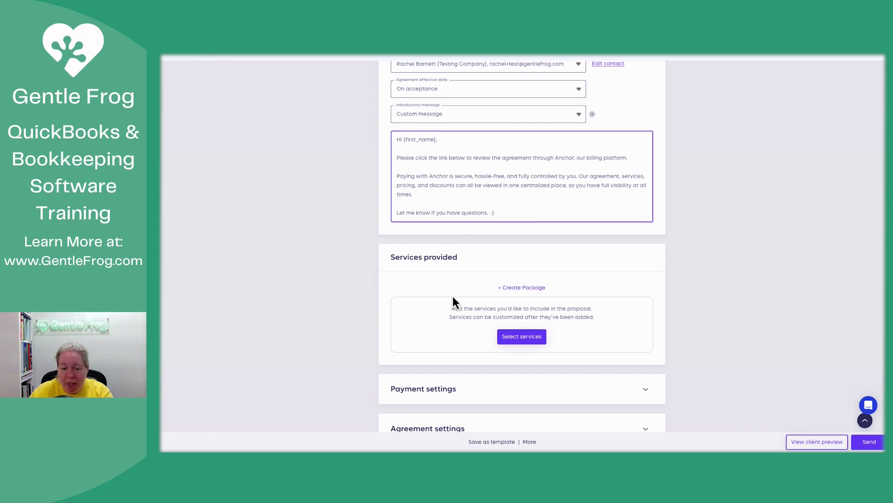
{"action": "left_click", "coordinate": [529, 339]}
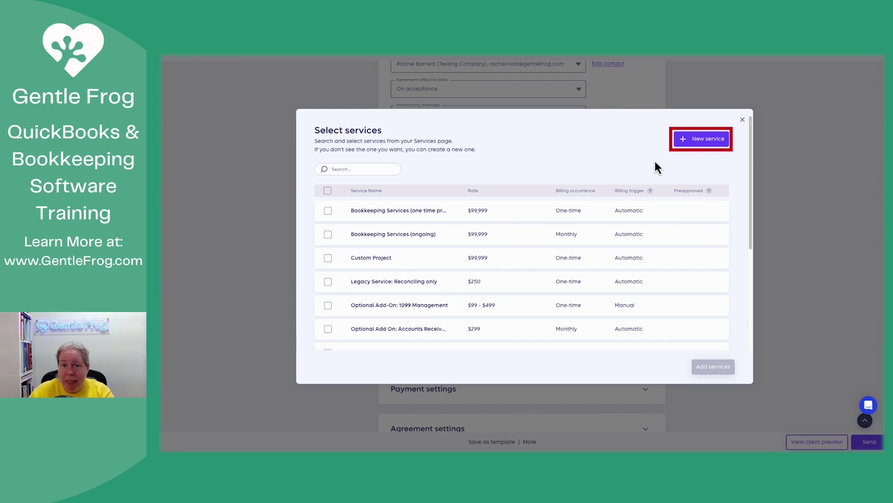
{"action": "left_click", "coordinate": [718, 142]}
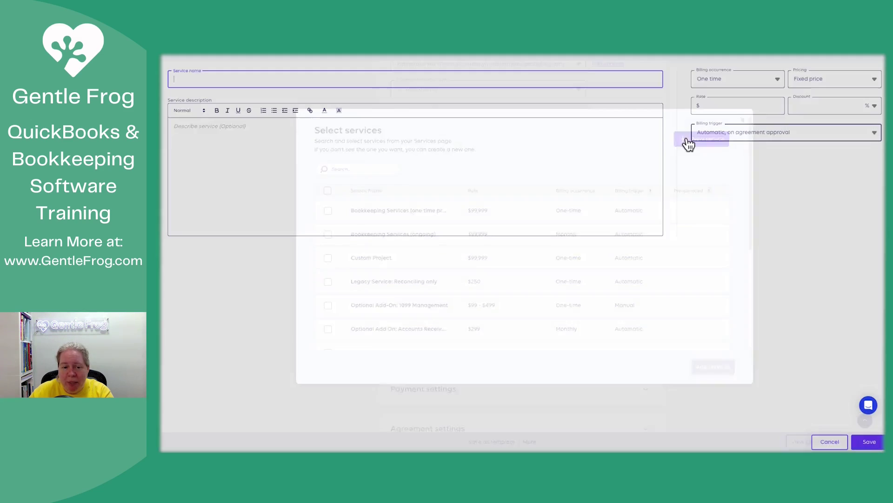
{"action": "type", "text": "Demo Sserv"}
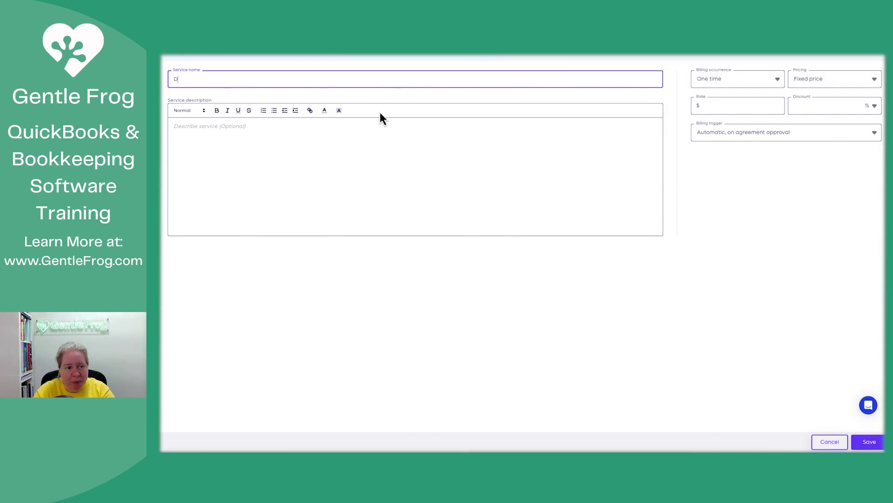
{"action": "key", "text": "BackSpace"}
{"action": "key", "text": "BackSpace"}
{"action": "key", "text": "BackSpace"}
{"action": "key", "text": "BackSpace"}
{"action": "type", "text": "eriv"}
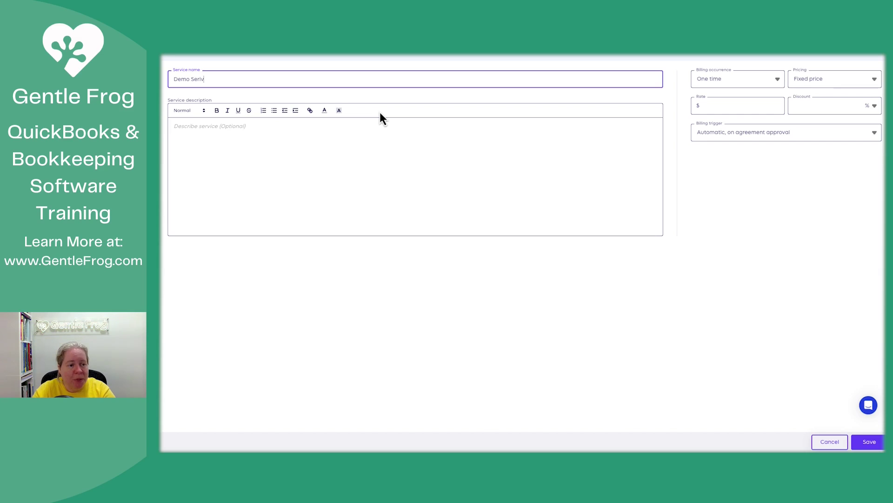
{"action": "key", "text": "BackSpace"}
{"action": "key", "text": "BackSpace"}
{"action": "type", "text": "vice"}
- Enter "Stuff" as the service description
{"action": "key", "text": "Tab"}
{"action": "key", "text": "Tab"}
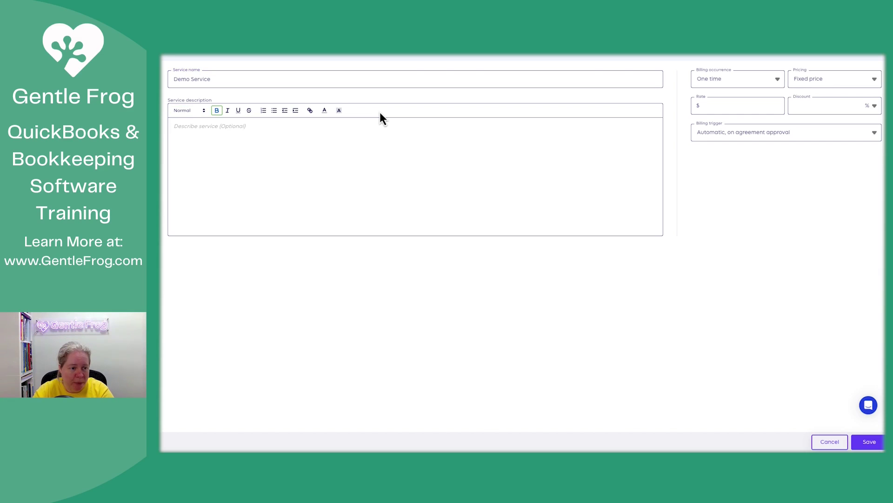
{"action": "key", "text": "Tab"}
{"action": "type", "text": "Stuff"}
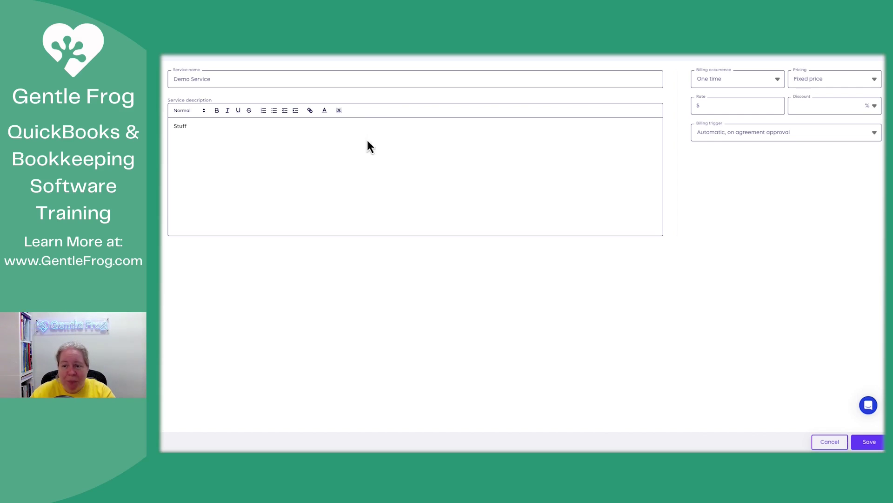
- Examine the available billing occurrence and pricing options for the service
{"action": "left_click", "coordinate": [729, 83]}
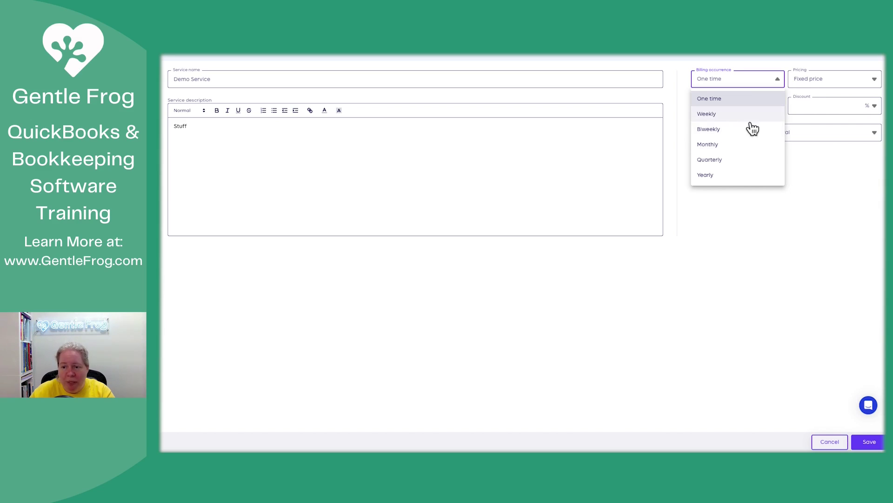
{"action": "left_click", "coordinate": [811, 85]}
{"action": "left_click", "coordinate": [816, 84]}
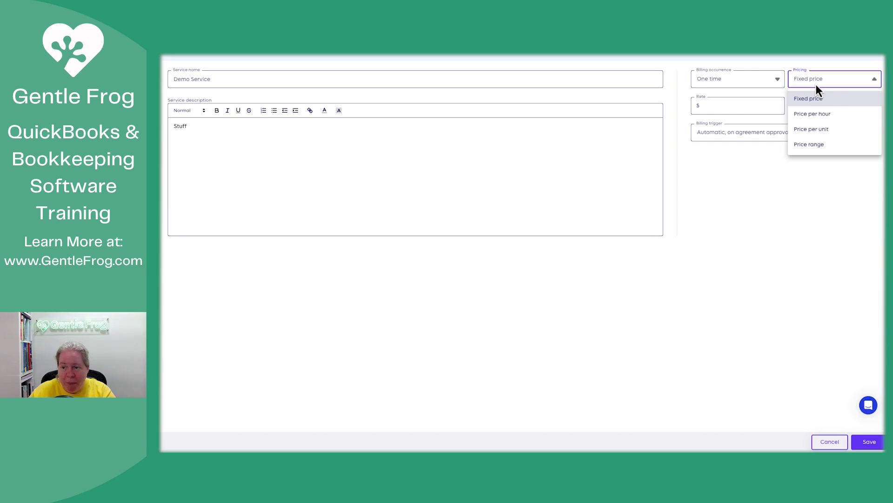
- Set the service rate to $9999999 and switch its discount unit from percent to dollars
{"action": "left_click", "coordinate": [721, 108]}
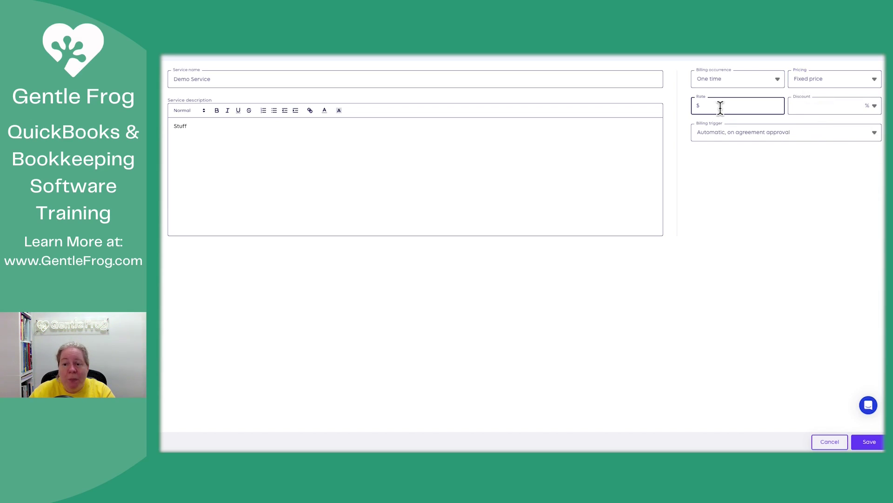
{"action": "type", "text": "9999999"}
{"action": "key", "text": "Tab"}
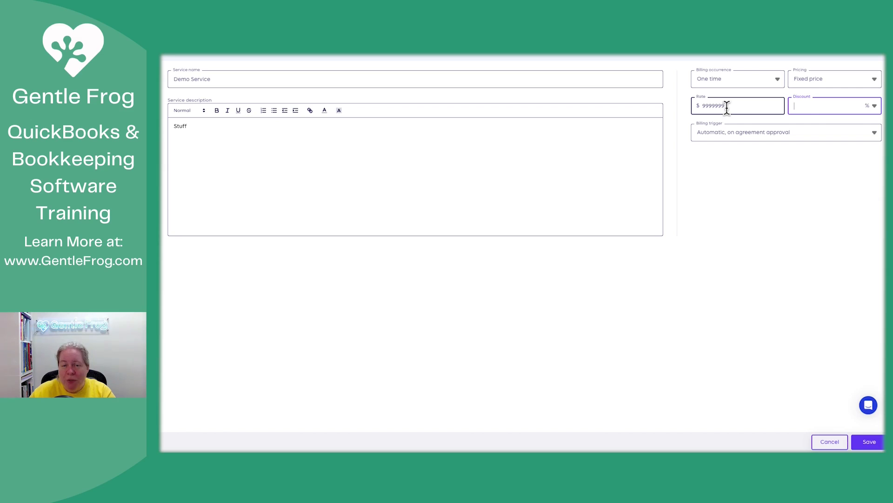
{"action": "left_click", "coordinate": [727, 106]}
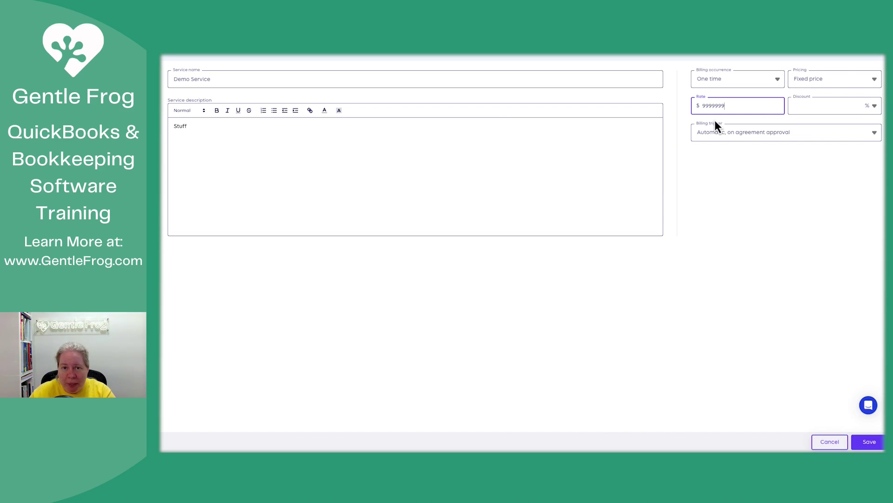
{"action": "left_click", "coordinate": [874, 106]}
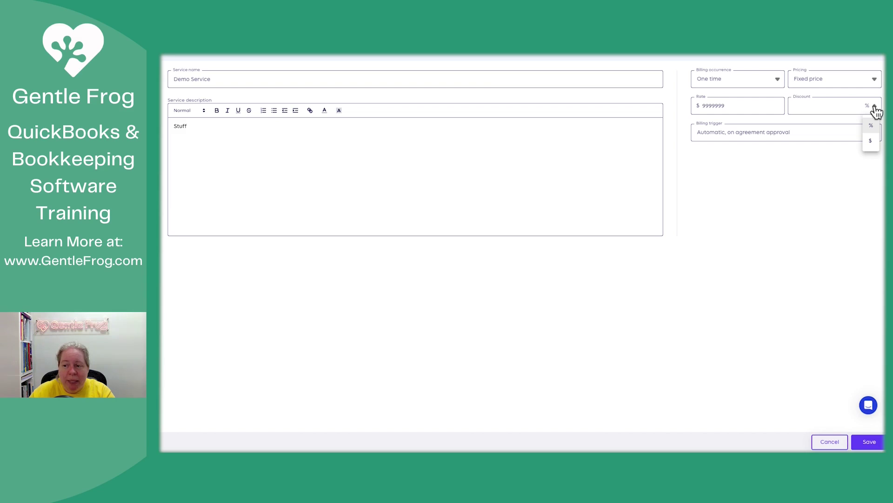
{"action": "left_click", "coordinate": [871, 141]}
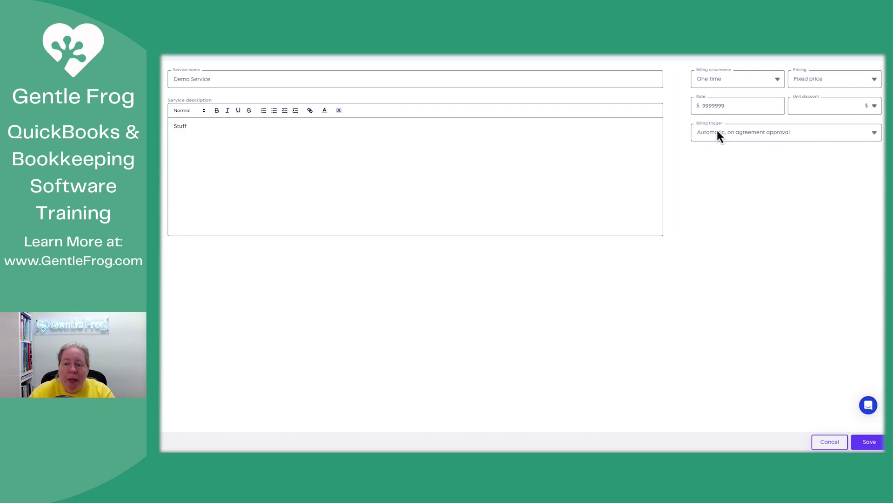
- Review the billing trigger options and save the new service
{"action": "left_click", "coordinate": [872, 137]}
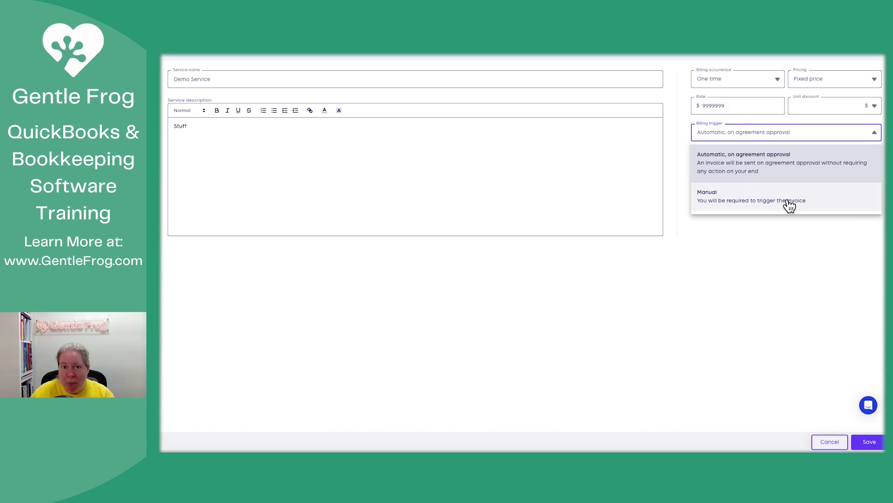
{"action": "left_click", "coordinate": [776, 294]}
{"action": "left_click", "coordinate": [831, 442]}
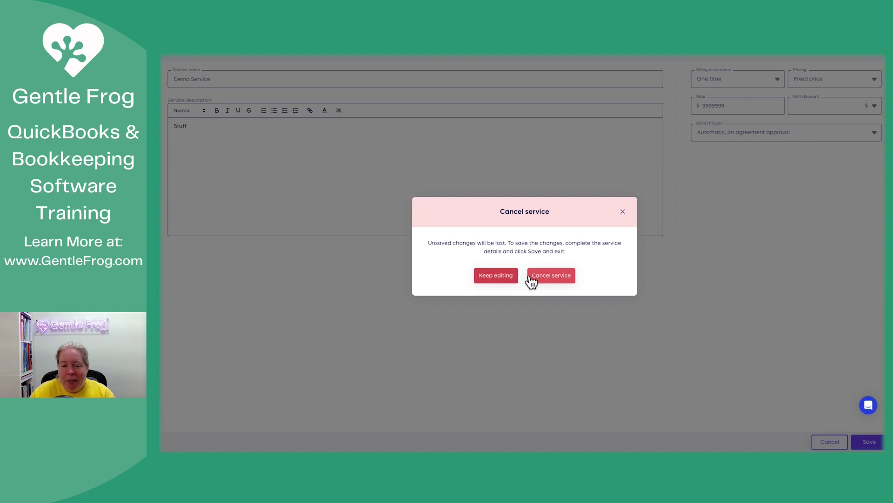
{"action": "left_click", "coordinate": [503, 276]}
{"action": "left_click", "coordinate": [869, 442]}
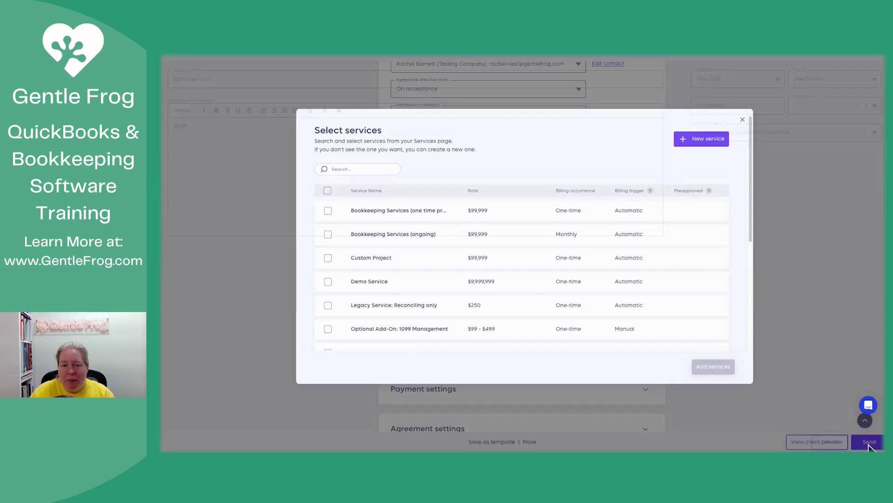
- Close the service selection without adding Demo Service to the agreement
{"action": "left_click", "coordinate": [869, 442]}
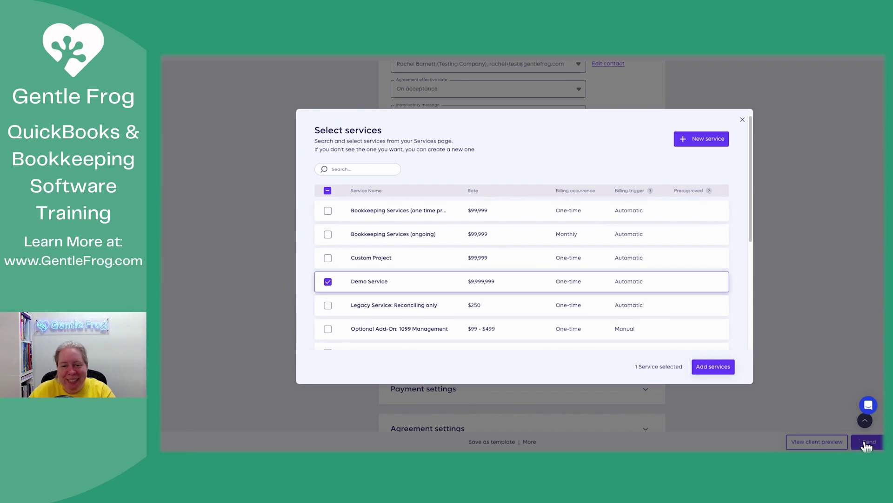
{"action": "left_click", "coordinate": [550, 272]}
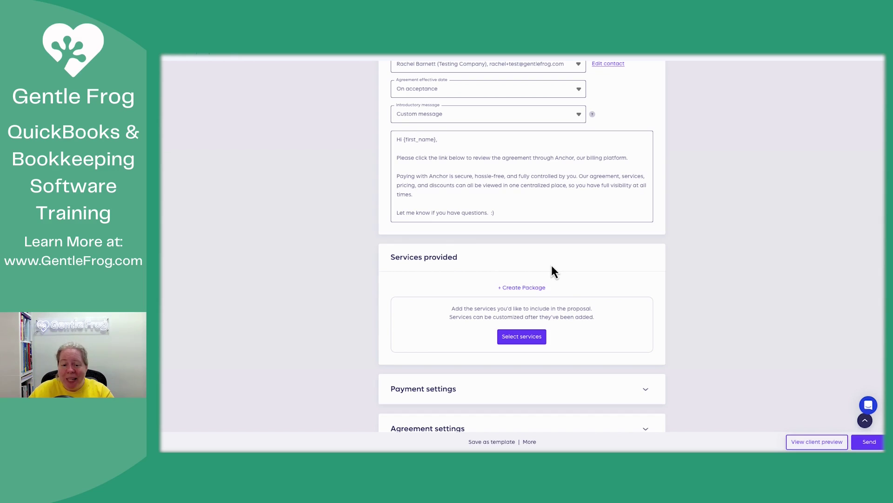
- Add Bookkeeping Services (one time project), Demo Service and Optional Add-On: 1099 Management to the agreement's services
{"action": "left_click", "coordinate": [525, 339]}
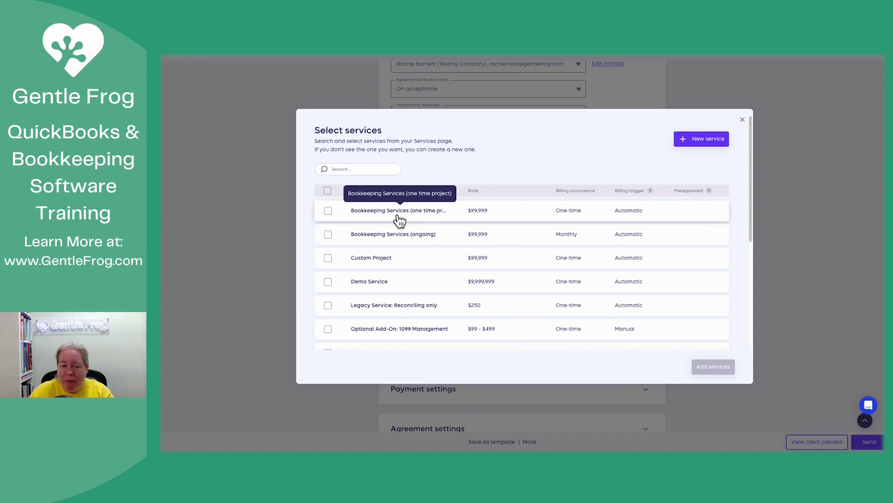
{"action": "left_click", "coordinate": [328, 211]}
{"action": "left_click", "coordinate": [328, 282]}
{"action": "scroll", "coordinate": [381, 296], "scroll_direction": "down", "scroll_amount": 1}
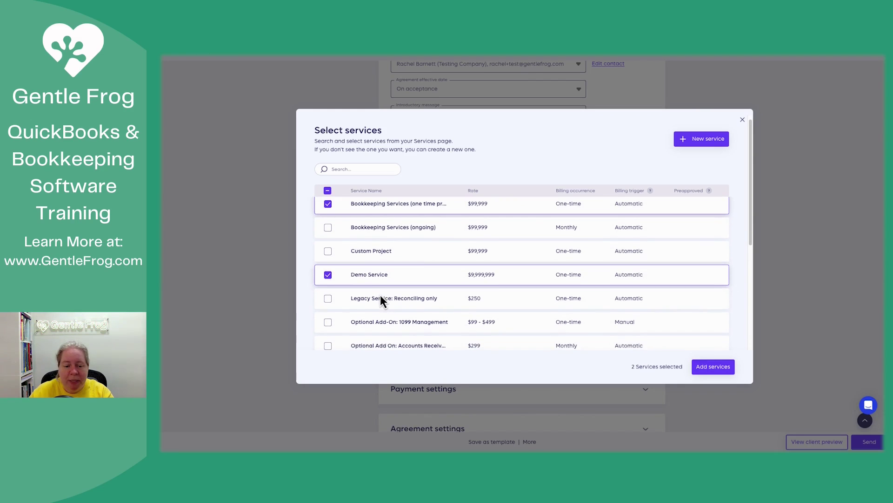
{"action": "left_click", "coordinate": [360, 325]}
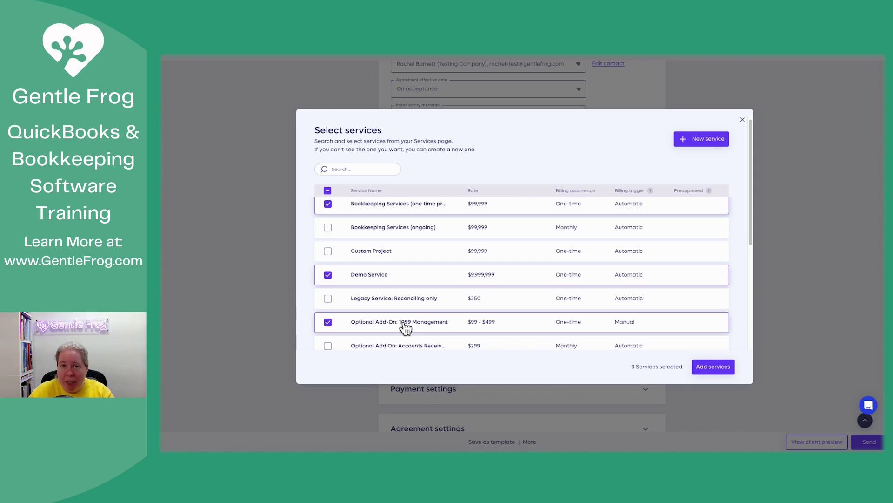
{"action": "left_click", "coordinate": [708, 370]}
- Look over the added services and view the full description of Bookkeeping Services (one time project)
{"action": "scroll", "coordinate": [535, 298], "scroll_direction": "down", "scroll_amount": 4}
{"action": "scroll", "coordinate": [520, 252], "scroll_direction": "up", "scroll_amount": 4}
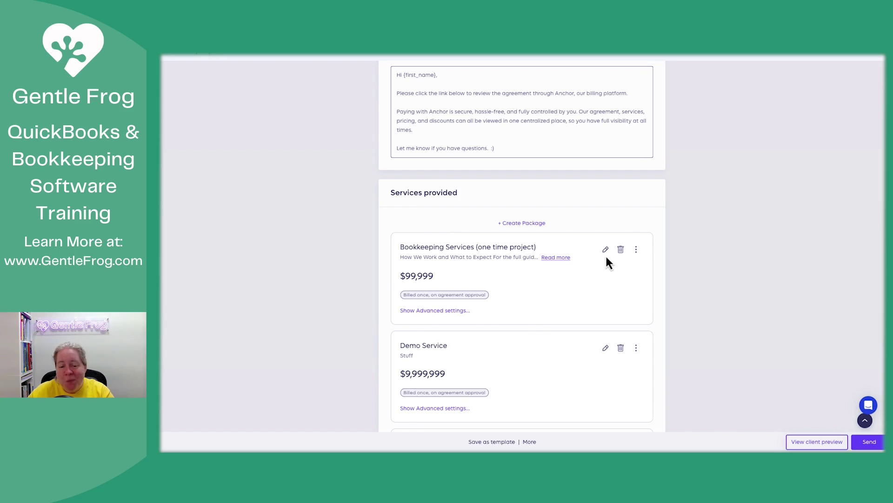
{"action": "left_click", "coordinate": [561, 258]}
{"action": "key", "text": "Escape"}
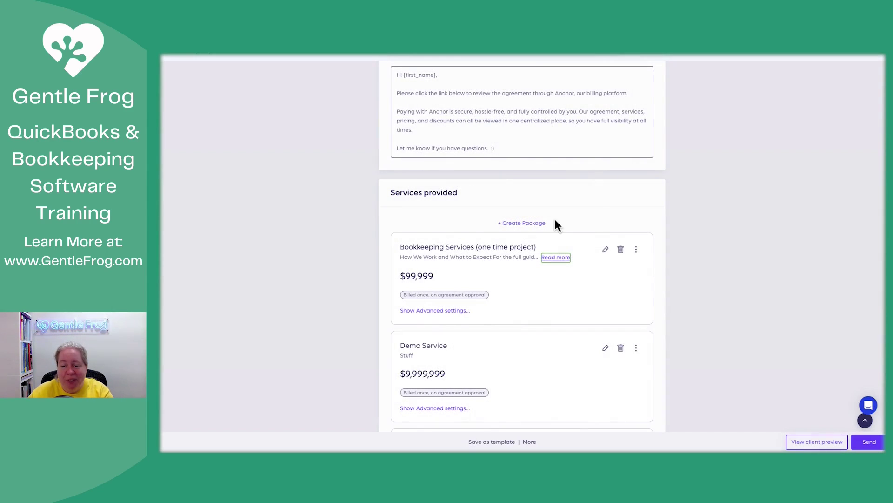
- Edit Bookkeeping Services (one time project) for this agreement and set its rate to $500
{"action": "left_click", "coordinate": [606, 250]}
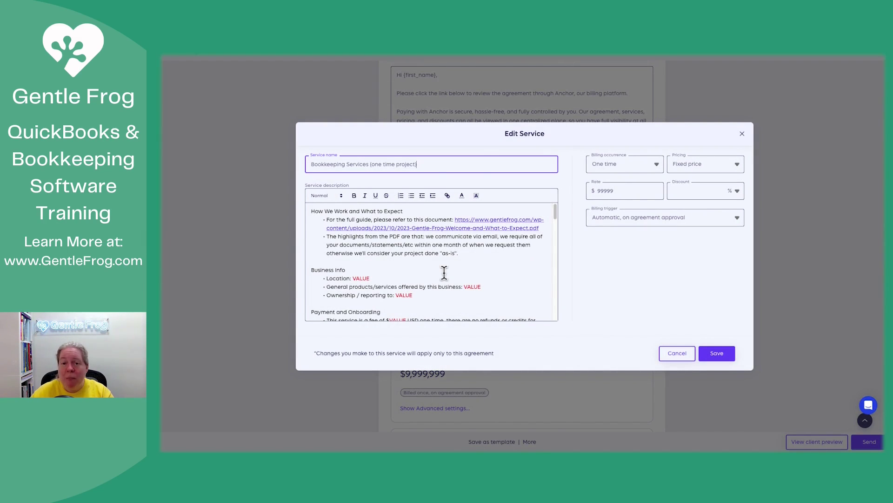
{"action": "left_click_drag", "start_coordinate": [614, 191], "coordinate": [592, 192]}
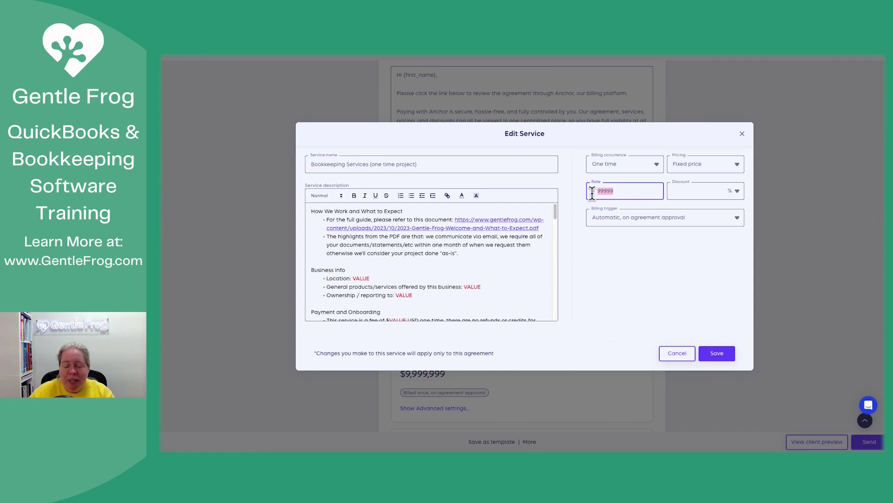
{"action": "type", "text": "500"}
{"action": "key", "text": "Tab"}
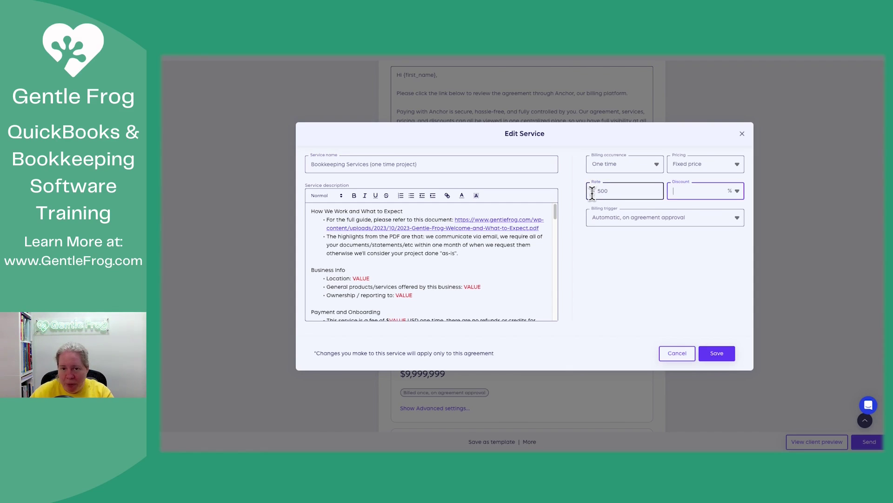
- Examine the one-time bookkeeping service description, including its red VALUE placeholders under Business Info and Scope of Work
{"action": "left_click", "coordinate": [391, 271]}
{"action": "scroll", "coordinate": [391, 271], "scroll_direction": "down", "scroll_amount": 3}
{"action": "scroll", "coordinate": [391, 271], "scroll_direction": "down", "scroll_amount": 10}
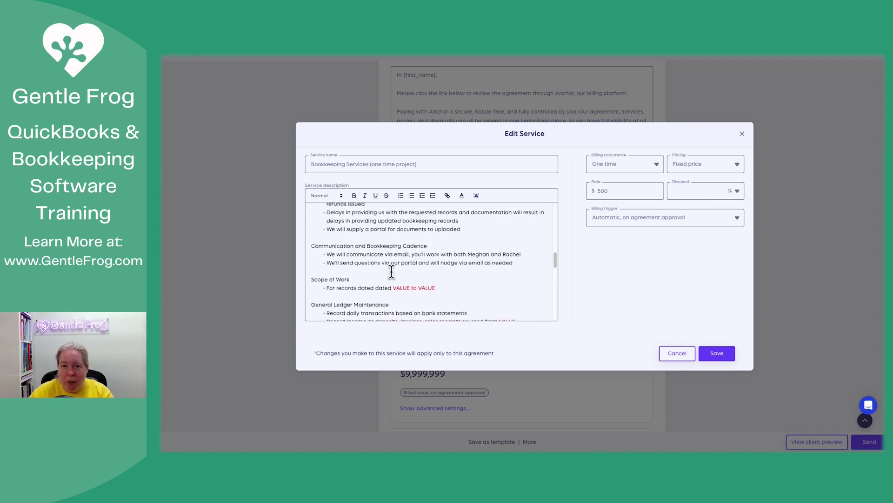
{"action": "scroll", "coordinate": [391, 271], "scroll_direction": "down", "scroll_amount": 4}
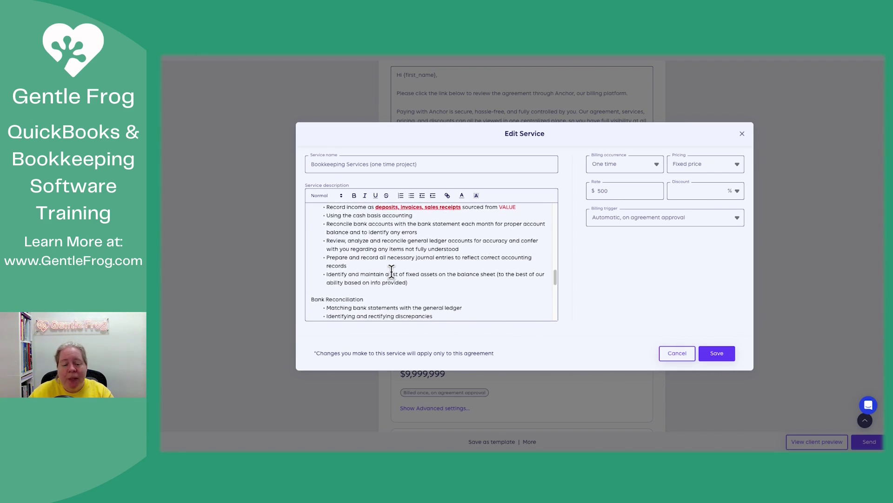
{"action": "scroll", "coordinate": [391, 271], "scroll_direction": "down", "scroll_amount": 4}
{"action": "scroll", "coordinate": [392, 272], "scroll_direction": "up", "scroll_amount": 20}
{"action": "left_click_drag", "start_coordinate": [371, 278], "coordinate": [336, 278]}
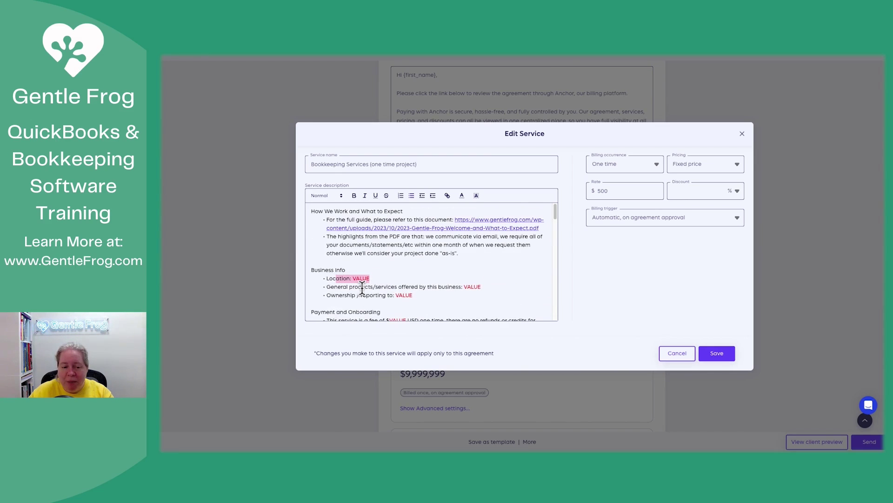
{"action": "left_click", "coordinate": [478, 293]}
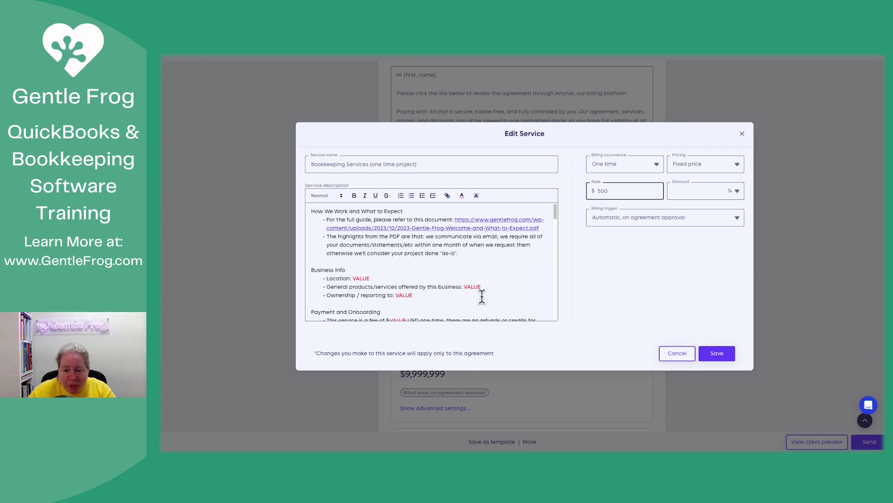
- Save the edits to the one-time bookkeeping service
{"action": "left_click", "coordinate": [678, 355]}
{"action": "left_click", "coordinate": [512, 276]}
{"action": "left_click", "coordinate": [715, 355]}
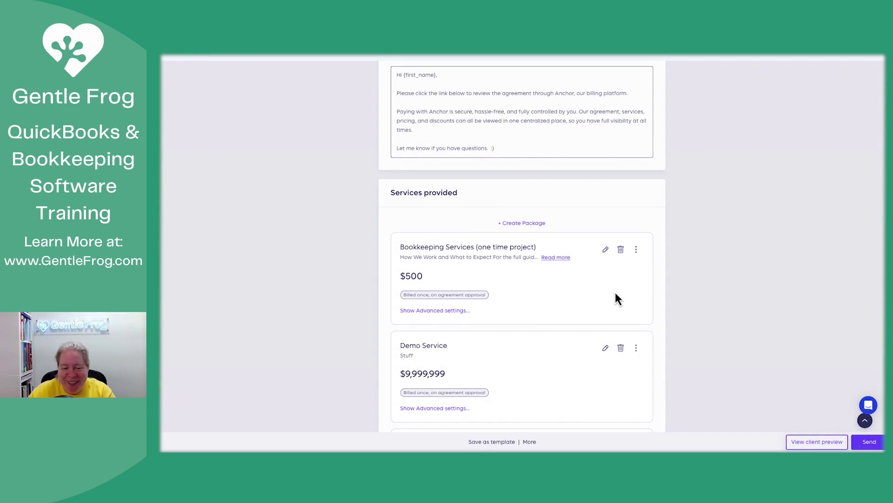
- Remove Demo Service from the services provided in the agreement
{"action": "scroll", "coordinate": [615, 292], "scroll_direction": "down", "scroll_amount": 1}
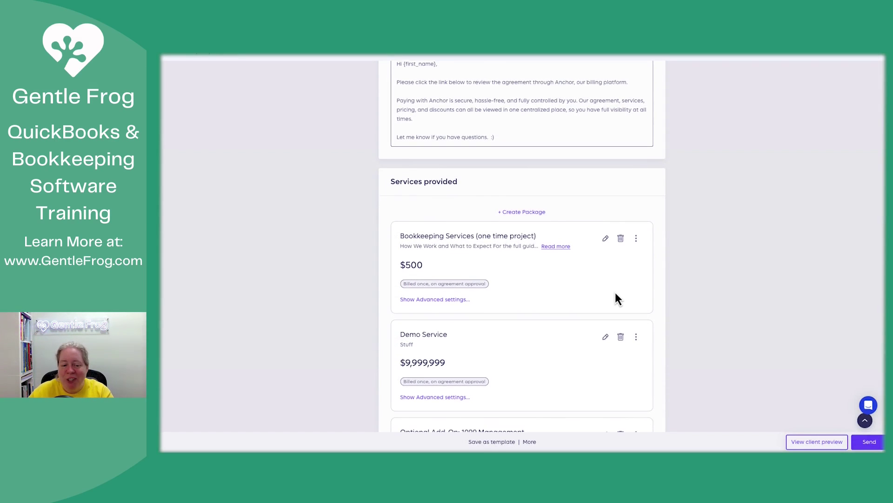
{"action": "scroll", "coordinate": [615, 293], "scroll_direction": "down", "scroll_amount": 2}
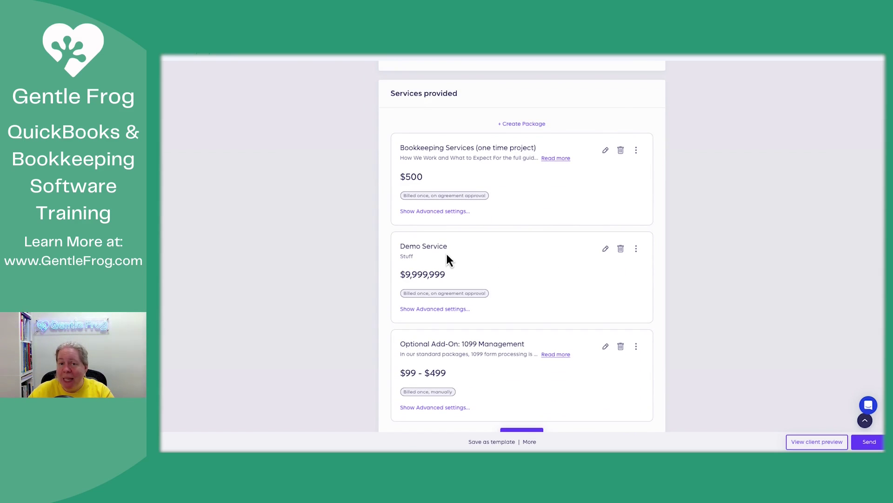
{"action": "left_click", "coordinate": [623, 251]}
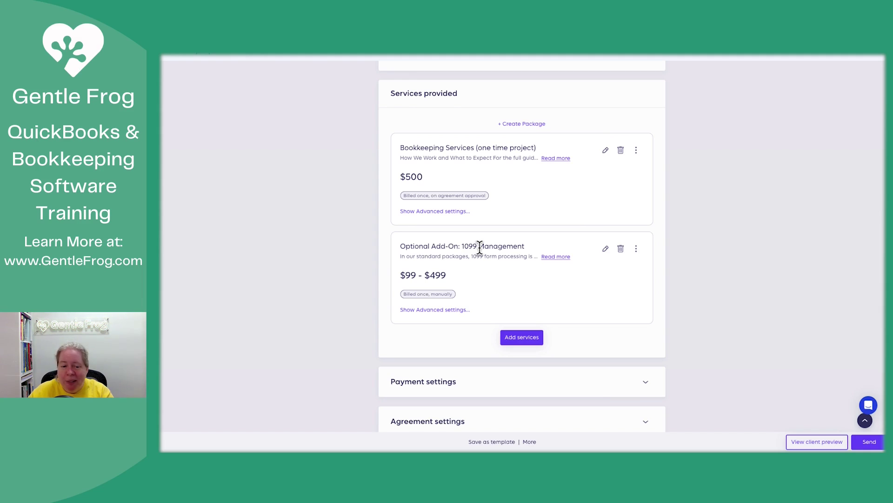
- Mark Optional Add-On: 1099 Management as optional, with the default state "Not included in the proposal"
{"action": "left_click", "coordinate": [431, 313]}
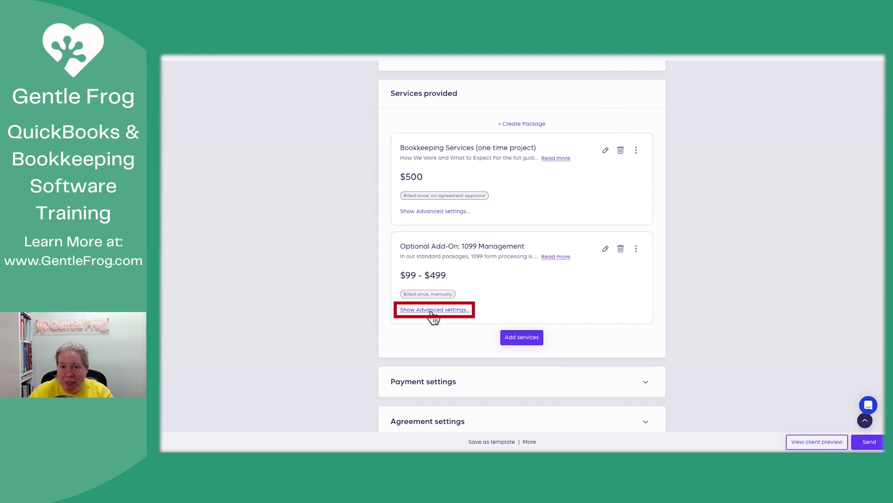
{"action": "left_click", "coordinate": [431, 312]}
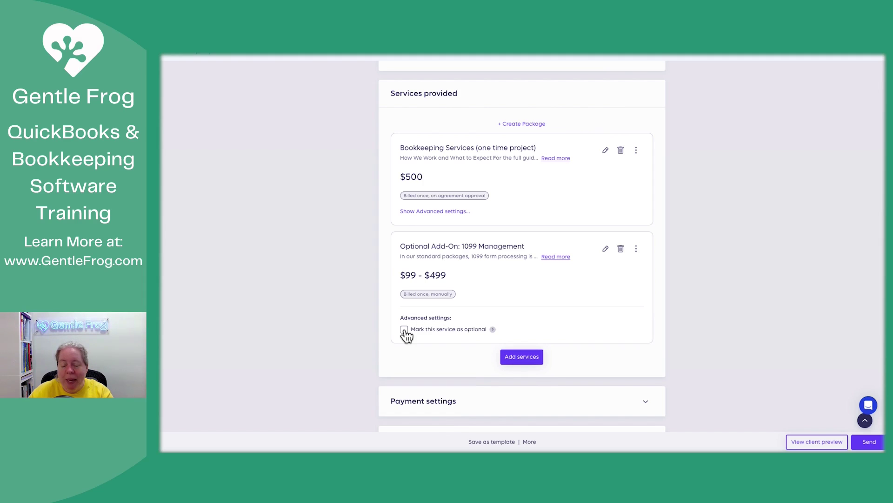
{"action": "left_click", "coordinate": [404, 330]}
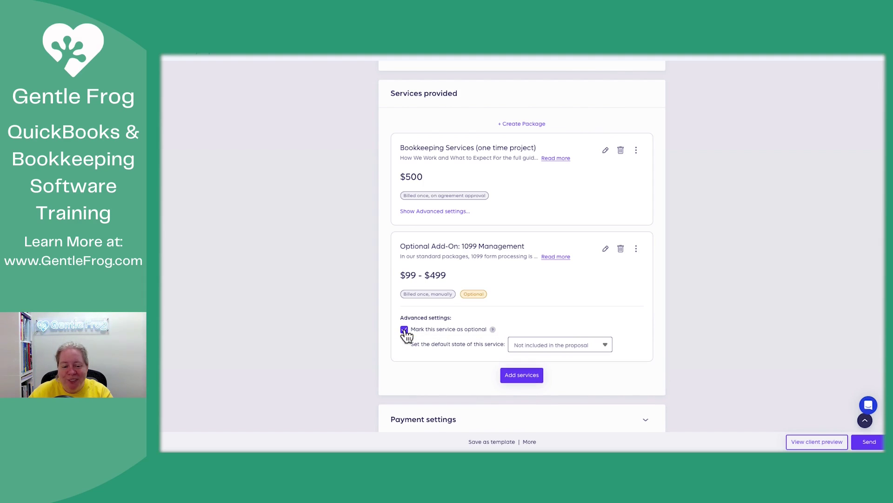
{"action": "left_click", "coordinate": [553, 349]}
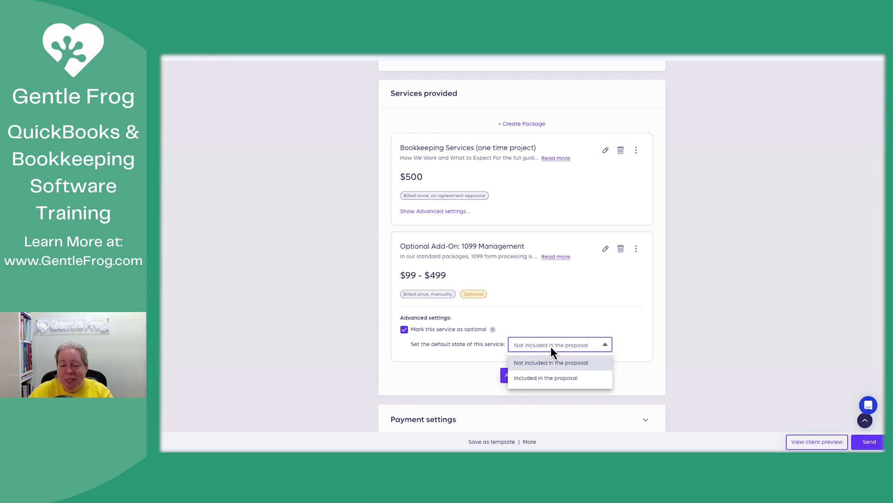
{"action": "left_click", "coordinate": [568, 362]}
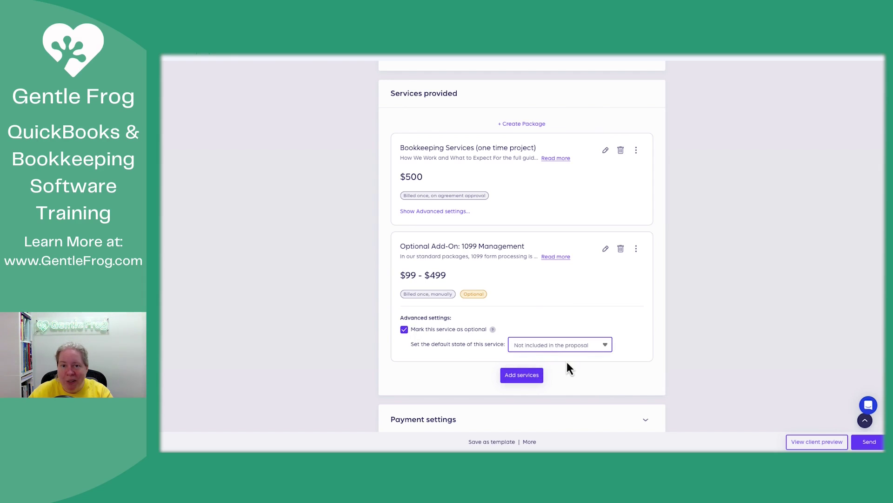
{"action": "left_click", "coordinate": [753, 351]}
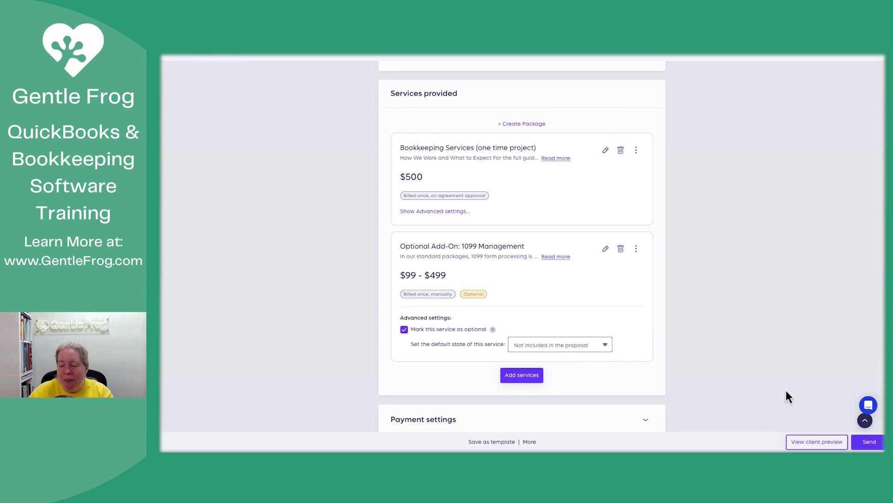
- Preview the agreement as the client and read through the details of Bookkeeping Services (one time project)
{"action": "left_click", "coordinate": [821, 443]}
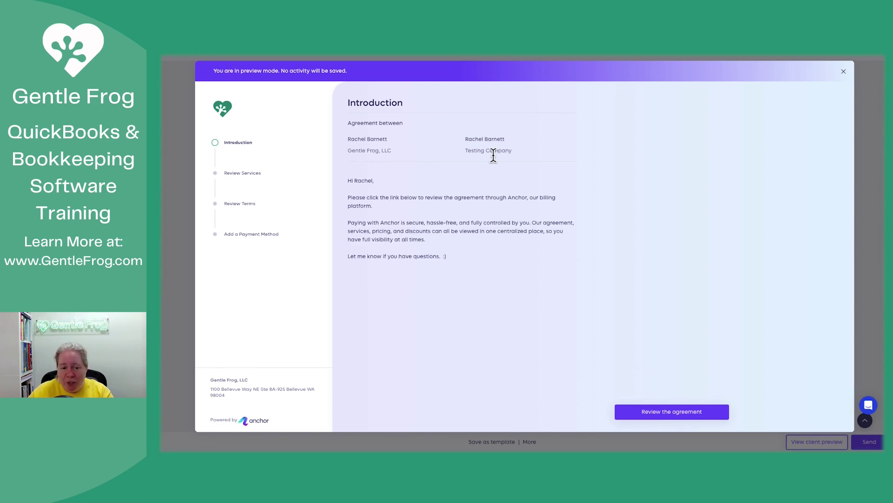
{"action": "left_click", "coordinate": [242, 173]}
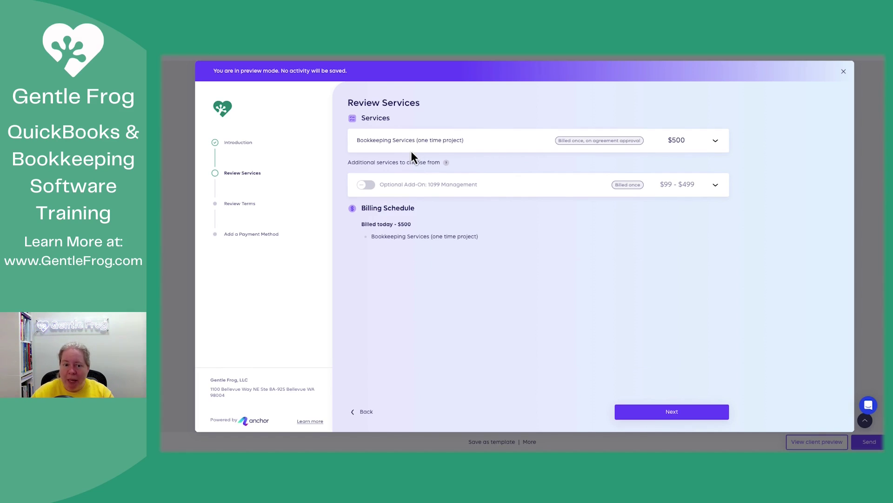
{"action": "left_click", "coordinate": [715, 140]}
{"action": "scroll", "coordinate": [694, 227], "scroll_direction": "down", "scroll_amount": 5}
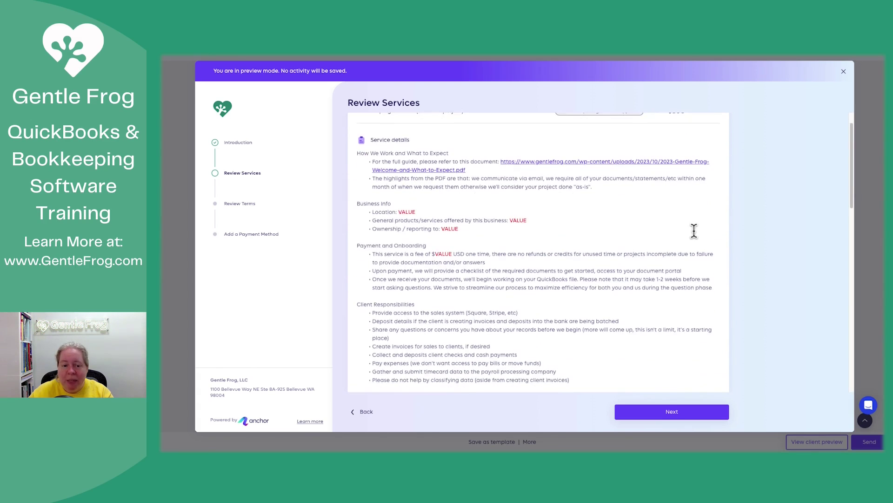
{"action": "scroll", "coordinate": [694, 230], "scroll_direction": "down", "scroll_amount": 7}
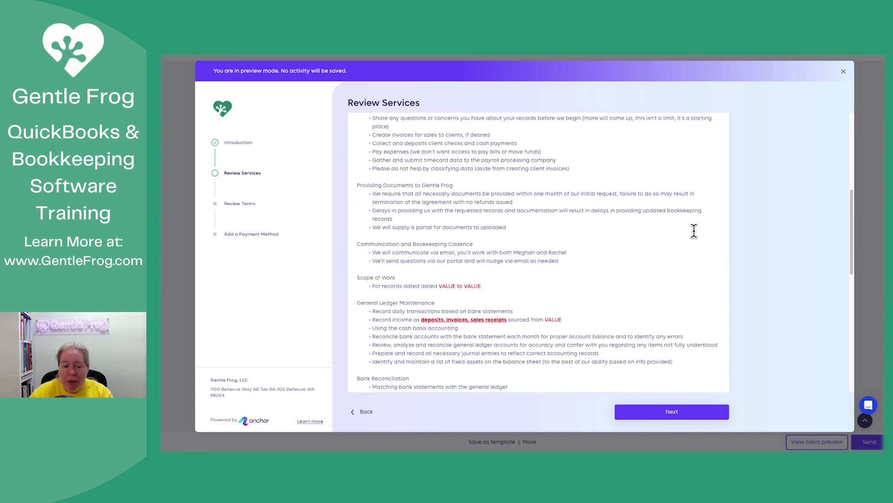
{"action": "scroll", "coordinate": [694, 230], "scroll_direction": "down", "scroll_amount": 6}
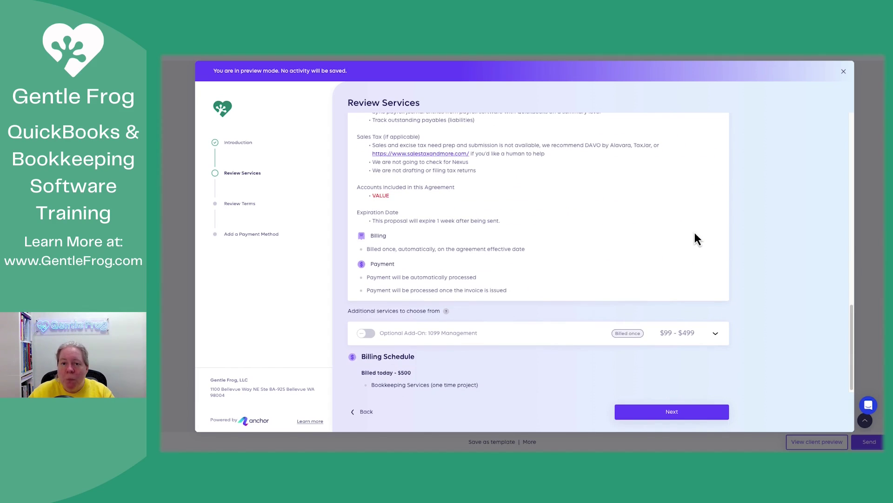
{"action": "scroll", "coordinate": [695, 233], "scroll_direction": "down", "scroll_amount": 1}
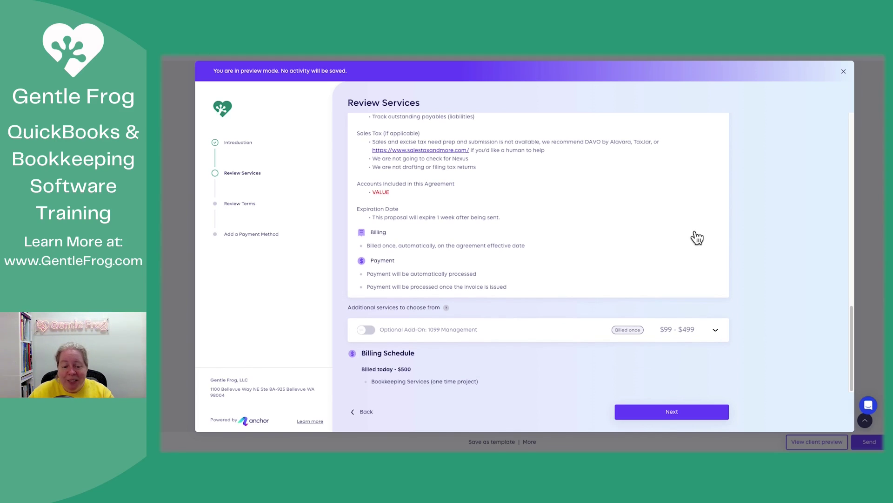
- Read the service details of Optional Add-On: 1099 Management in the client preview and collapse them again
{"action": "left_click", "coordinate": [714, 331]}
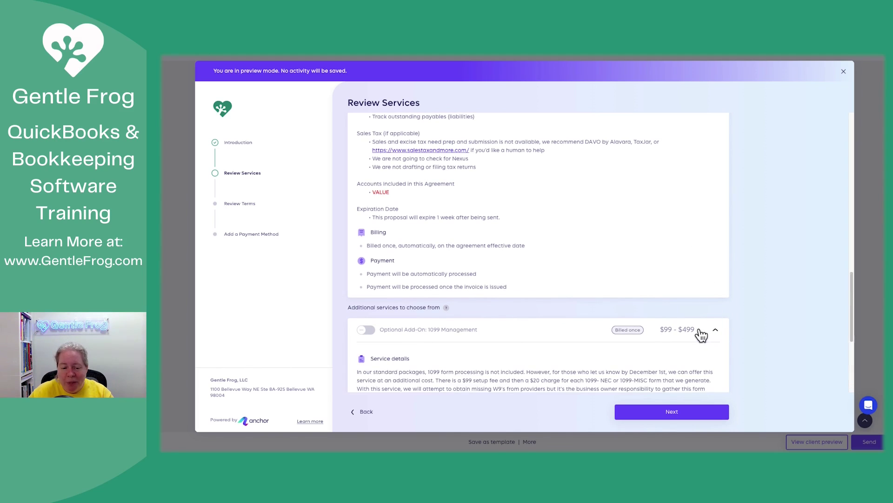
{"action": "scroll", "coordinate": [703, 329], "scroll_direction": "down", "scroll_amount": 2}
{"action": "scroll", "coordinate": [698, 329], "scroll_direction": "down", "scroll_amount": 1}
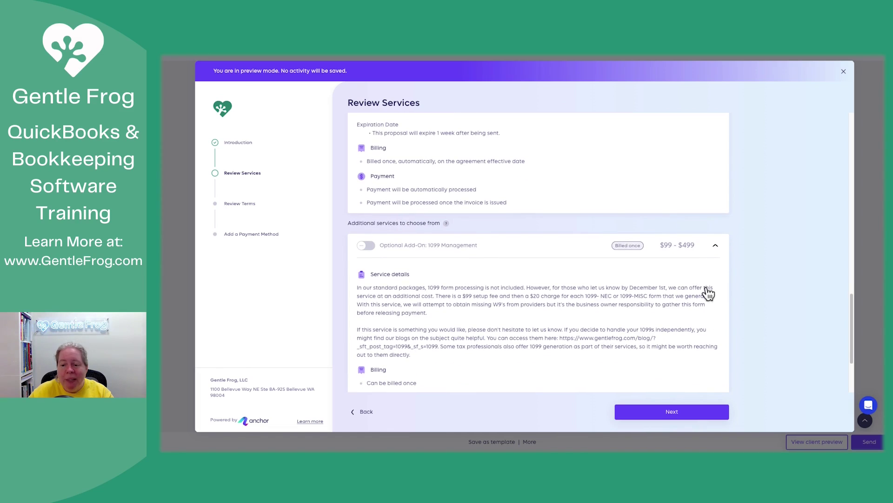
{"action": "left_click", "coordinate": [714, 247]}
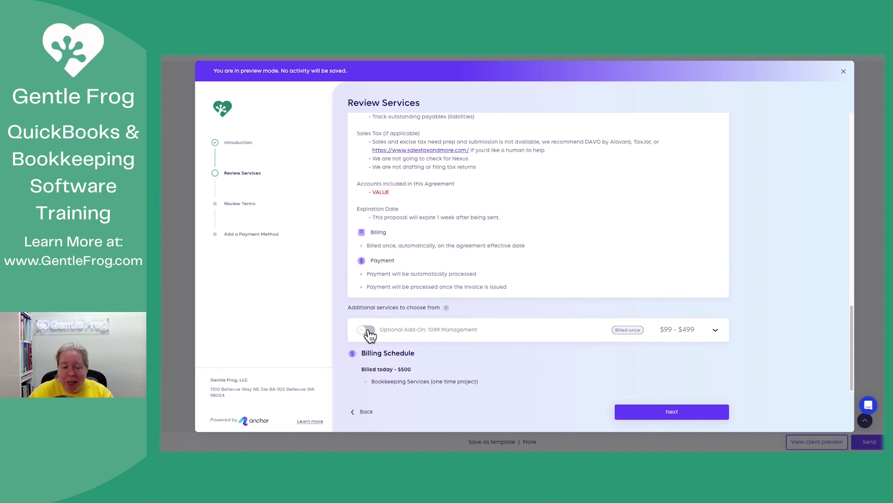
- Include the optional 1099 Management add-on in the client preview and check the billing schedule
{"action": "left_click", "coordinate": [369, 330]}
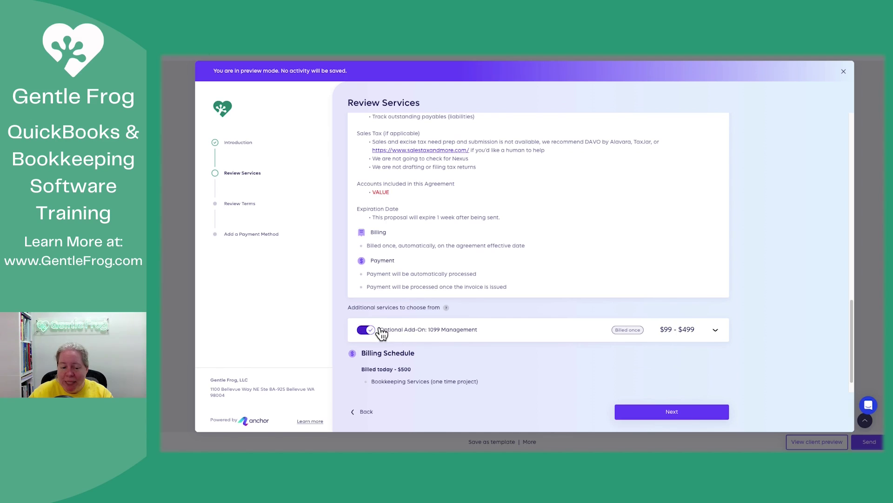
{"action": "scroll", "coordinate": [669, 288], "scroll_direction": "up", "scroll_amount": 15}
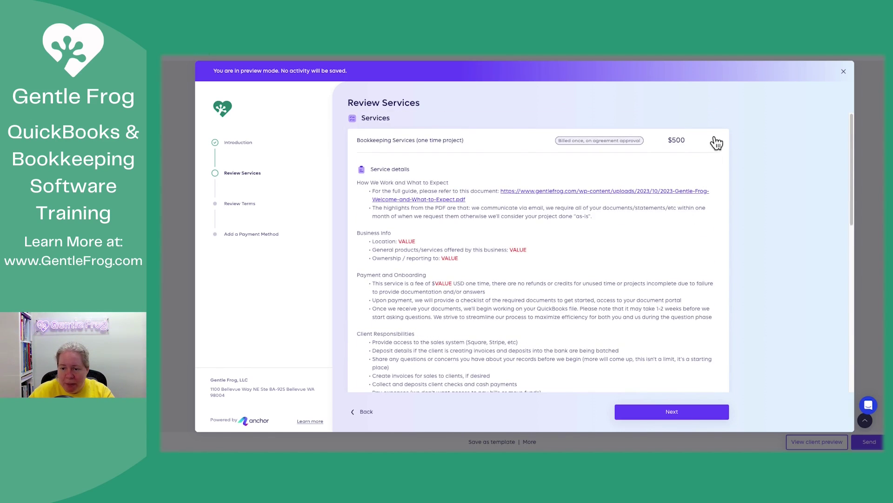
{"action": "left_click", "coordinate": [715, 141]}
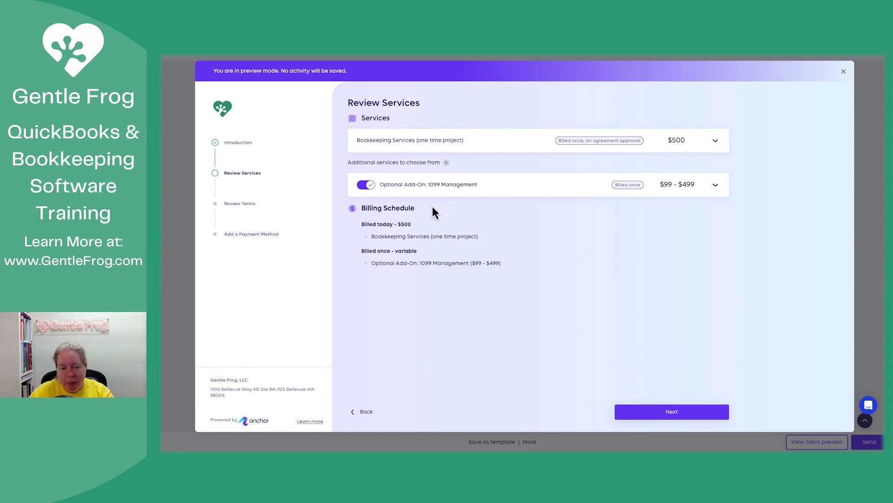
{"action": "left_click_drag", "start_coordinate": [359, 224], "coordinate": [426, 226]}
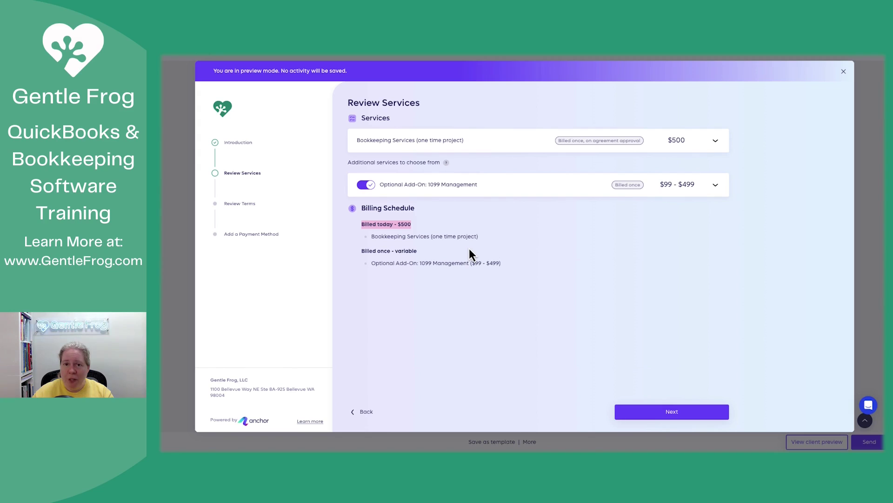
- Check the 1099 Management entry in the client preview's billing schedule, read its service and payment details, and collapse them
{"action": "left_click", "coordinate": [409, 227]}
{"action": "left_click_drag", "start_coordinate": [359, 250], "coordinate": [443, 252]}
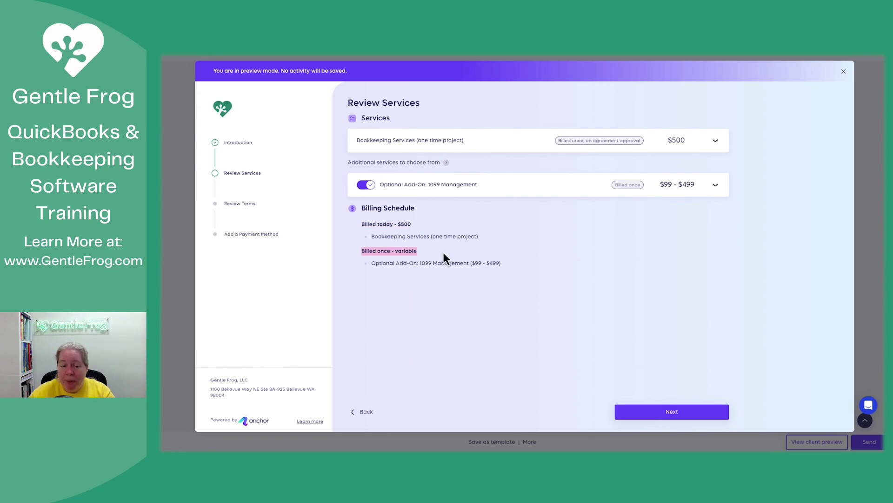
{"action": "left_click_drag", "start_coordinate": [376, 263], "coordinate": [530, 267]}
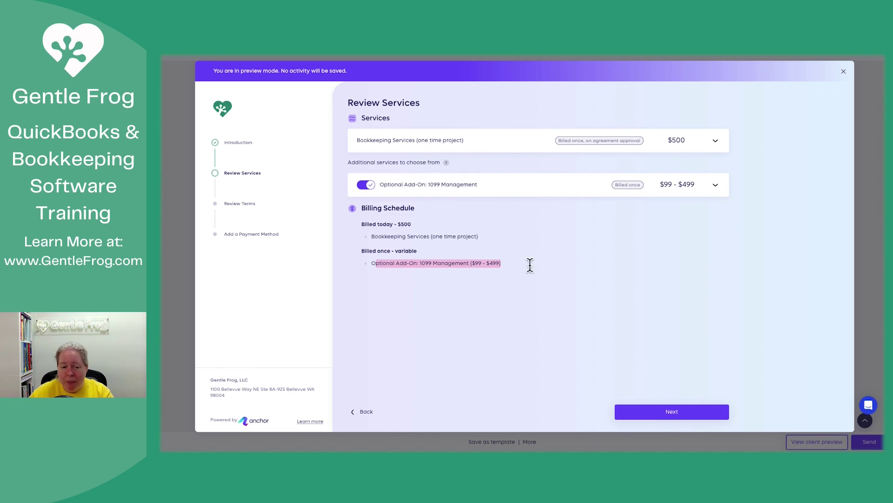
{"action": "left_click", "coordinate": [715, 186]}
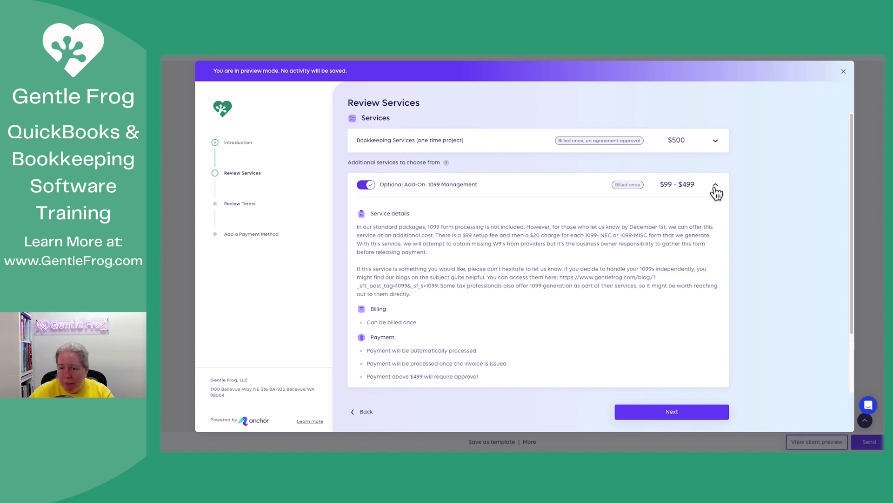
{"action": "left_click", "coordinate": [716, 188]}
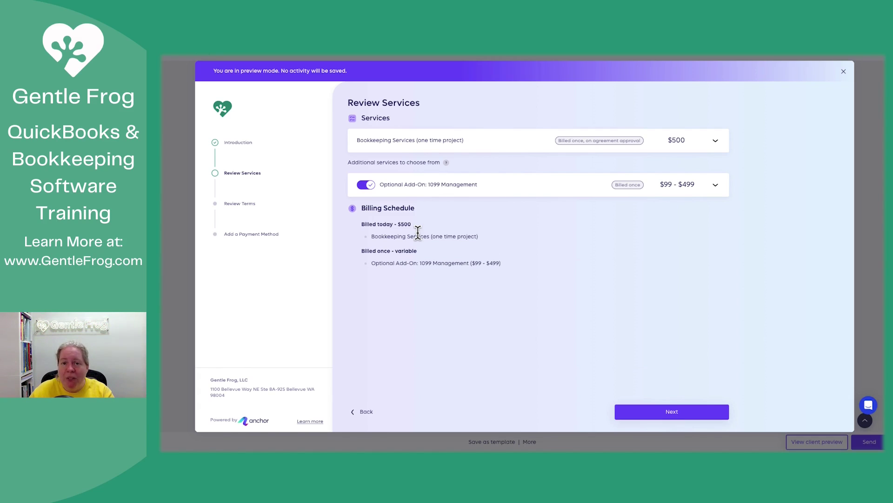
- Review the agreement terms and the credit card and Secure ACH payment methods in the client preview, and close the preview
{"action": "left_click", "coordinate": [239, 234]}
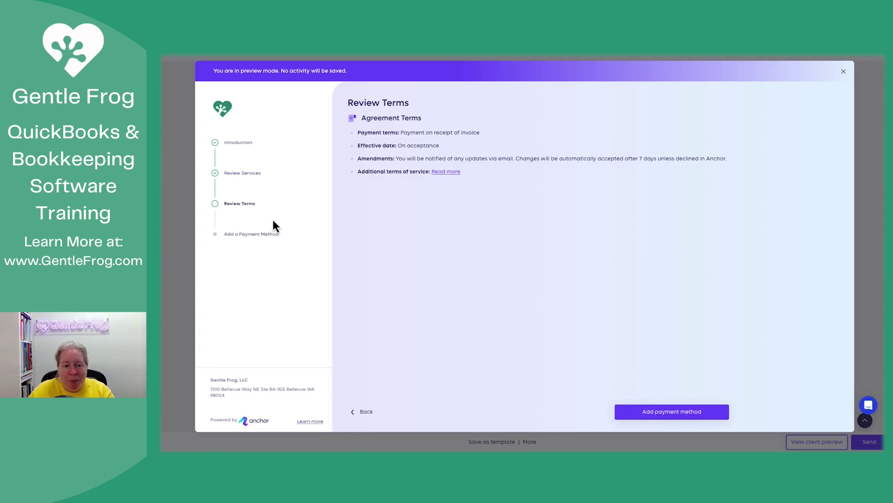
{"action": "left_click", "coordinate": [452, 172]}
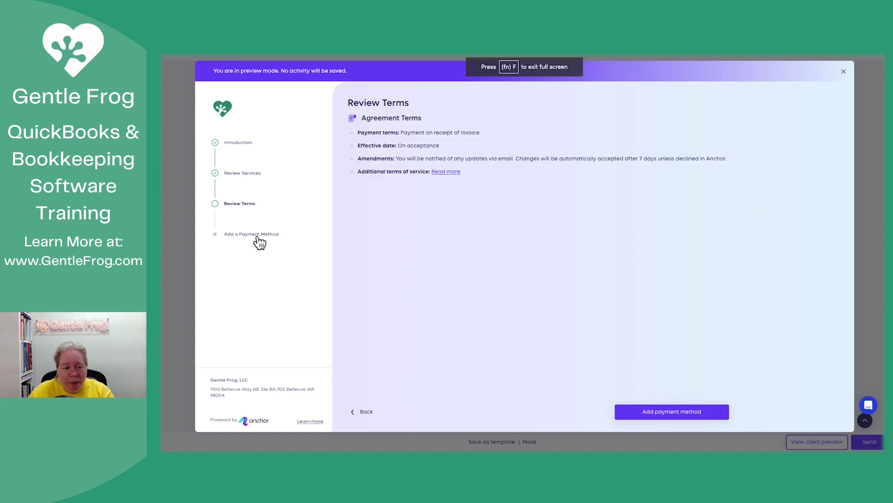
{"action": "left_click", "coordinate": [256, 237]}
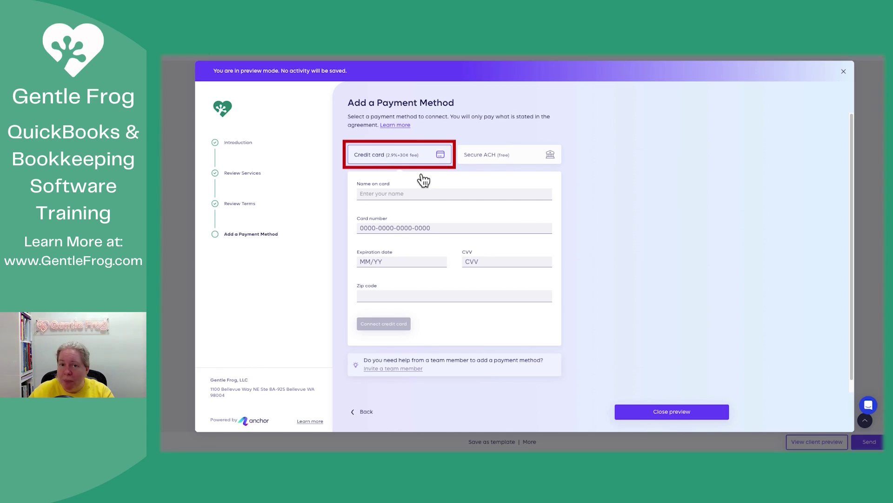
{"action": "left_click", "coordinate": [486, 160]}
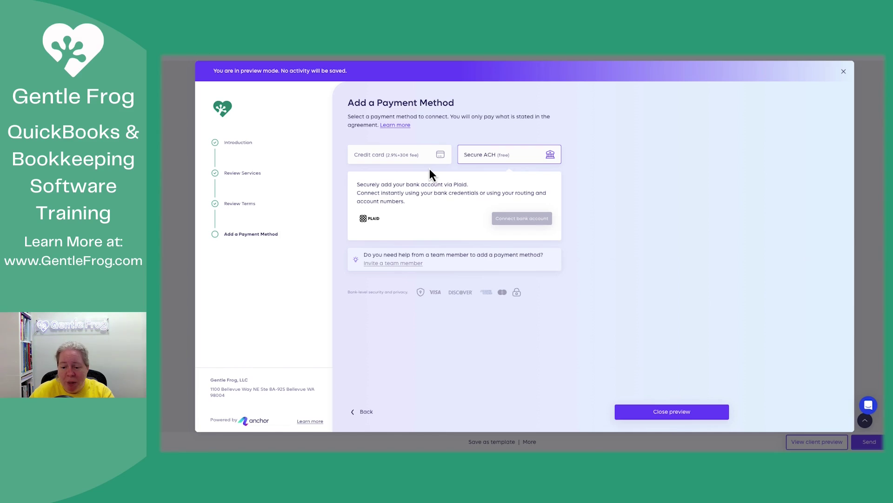
{"action": "left_click", "coordinate": [690, 418]}
- Replace the Optional Add-On: 1099 Management service with Optional Add-On: Zoom Meetings in the agreement
{"action": "scroll", "coordinate": [700, 354], "scroll_direction": "down", "scroll_amount": 1}
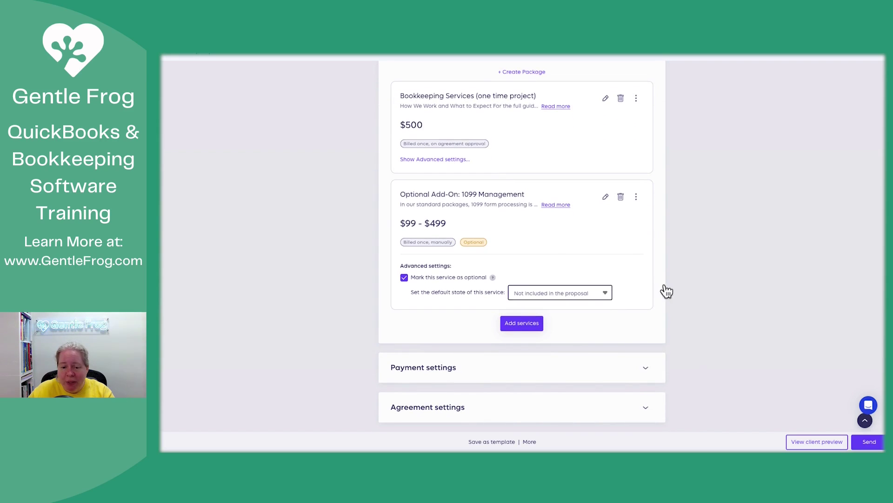
{"action": "left_click", "coordinate": [621, 197]}
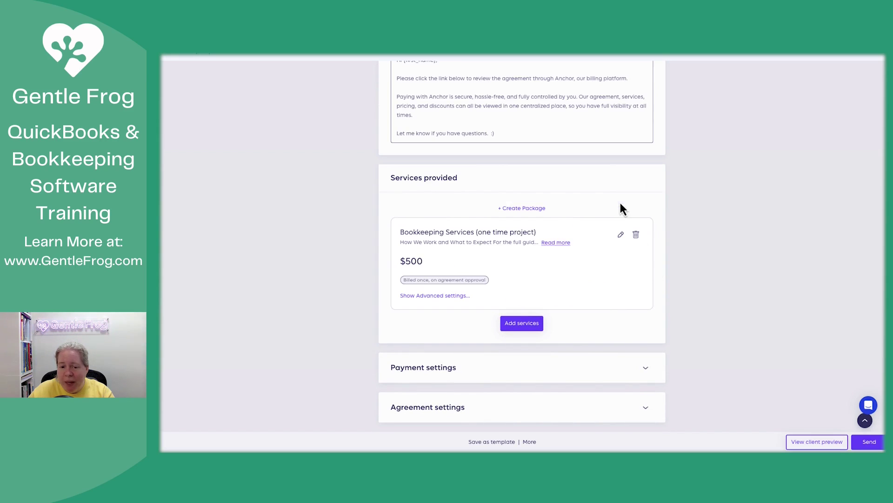
{"action": "left_click", "coordinate": [517, 321]}
{"action": "scroll", "coordinate": [406, 286], "scroll_direction": "down", "scroll_amount": 5}
{"action": "scroll", "coordinate": [406, 287], "scroll_direction": "down", "scroll_amount": 1}
{"action": "left_click", "coordinate": [328, 297]}
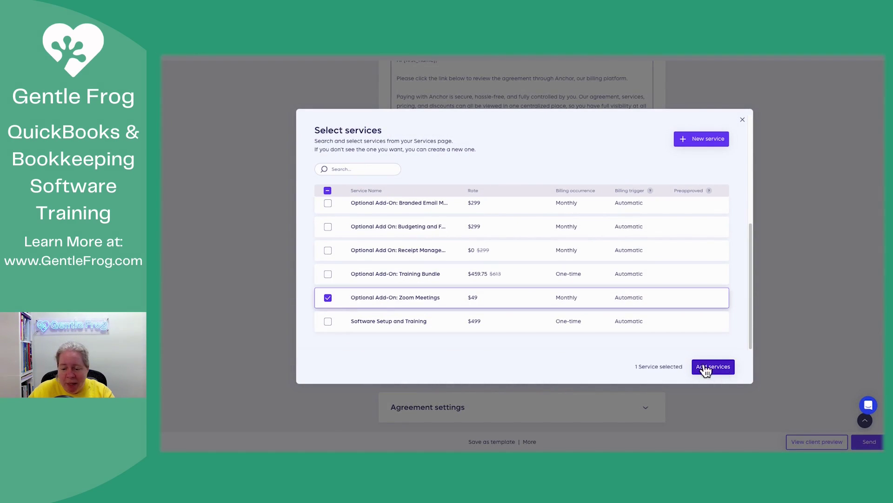
{"action": "left_click", "coordinate": [722, 370]}
- Preview the agreement as the client, check the Zoom Meetings service under Review Services, and close the preview
{"action": "left_click", "coordinate": [820, 435]}
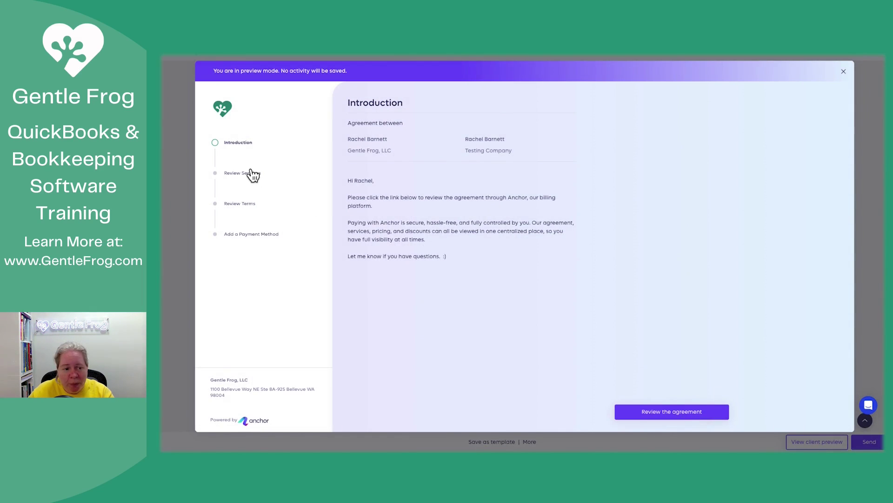
{"action": "left_click", "coordinate": [251, 174]}
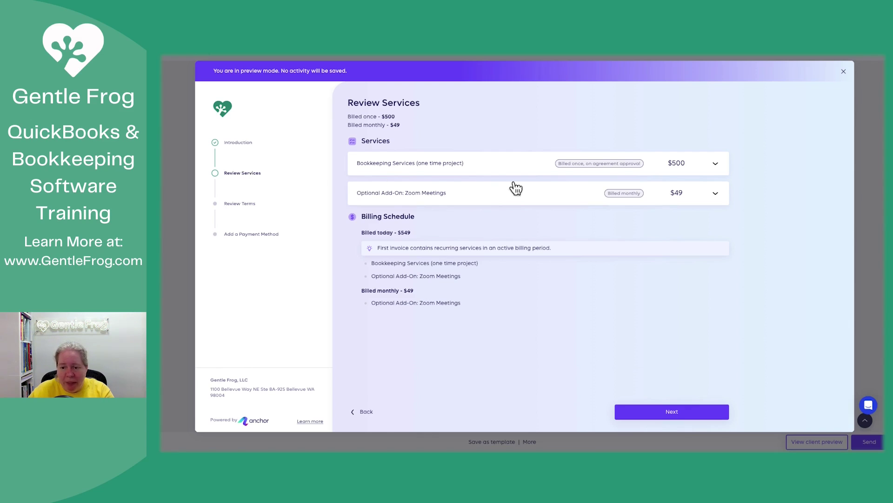
{"action": "left_click", "coordinate": [715, 194]}
{"action": "left_click", "coordinate": [717, 194]}
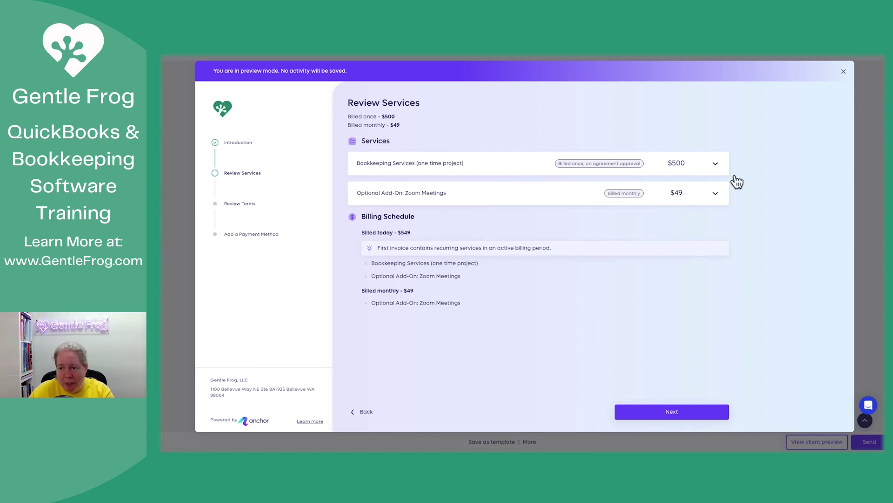
{"action": "left_click", "coordinate": [844, 73]}
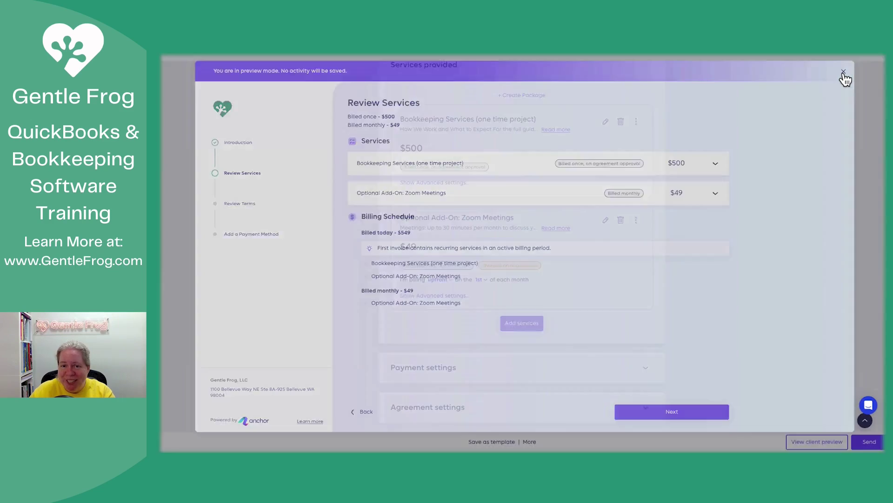
- Mark Optional Add-On: Zoom Meetings as optional, and test including and excluding it in the client preview
{"action": "left_click", "coordinate": [455, 296]}
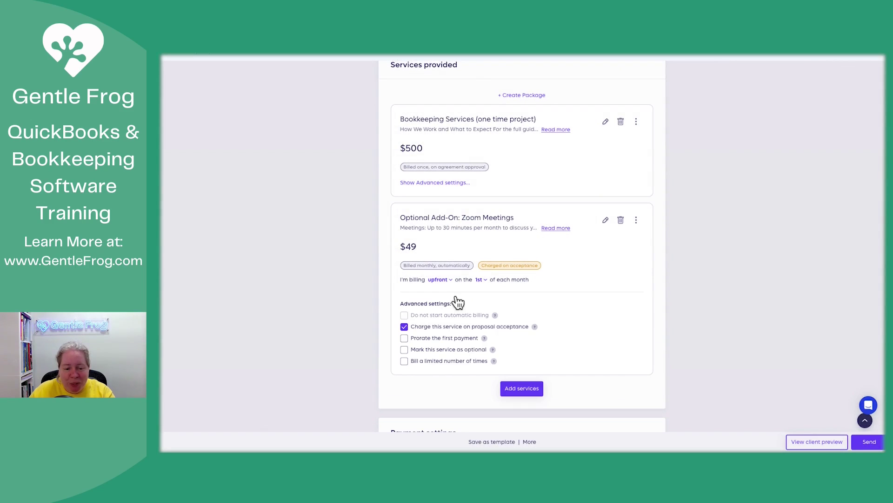
{"action": "left_click", "coordinate": [404, 350]}
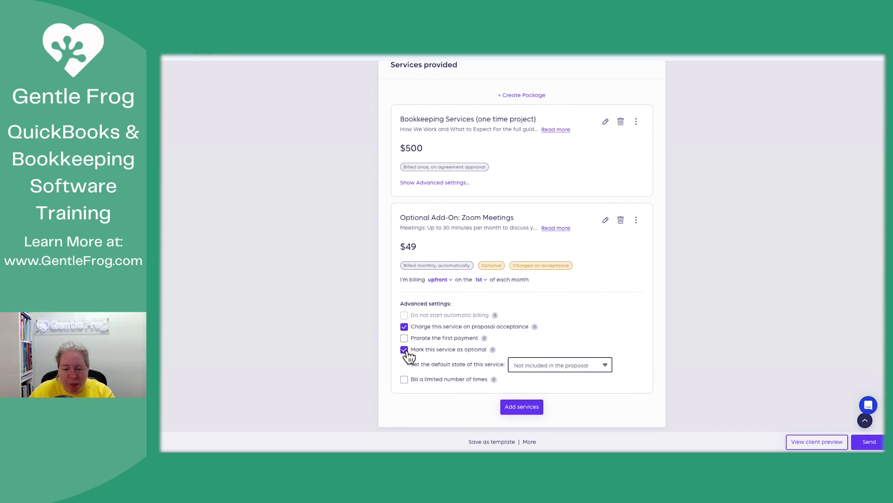
{"action": "left_click", "coordinate": [810, 441]}
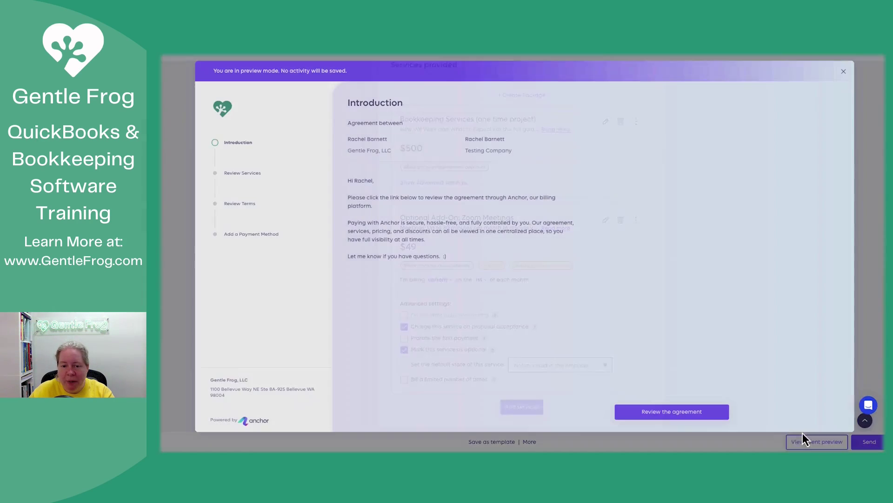
{"action": "left_click", "coordinate": [237, 180]}
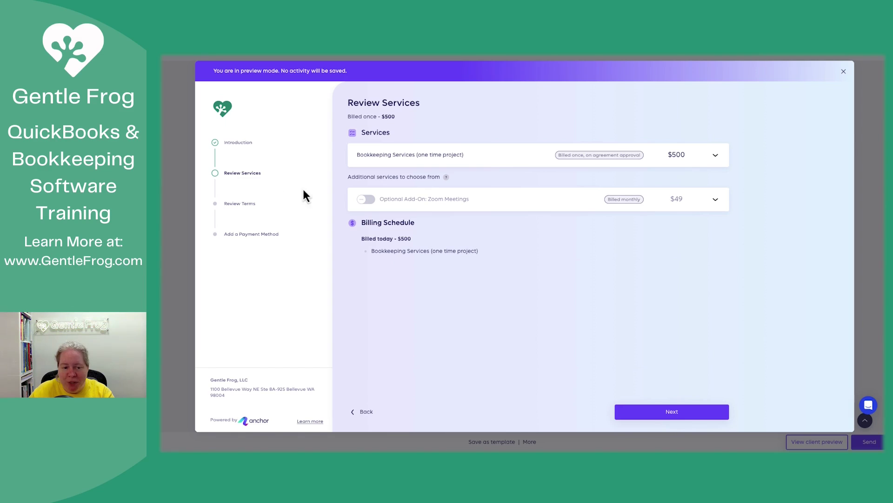
{"action": "left_click", "coordinate": [366, 200]}
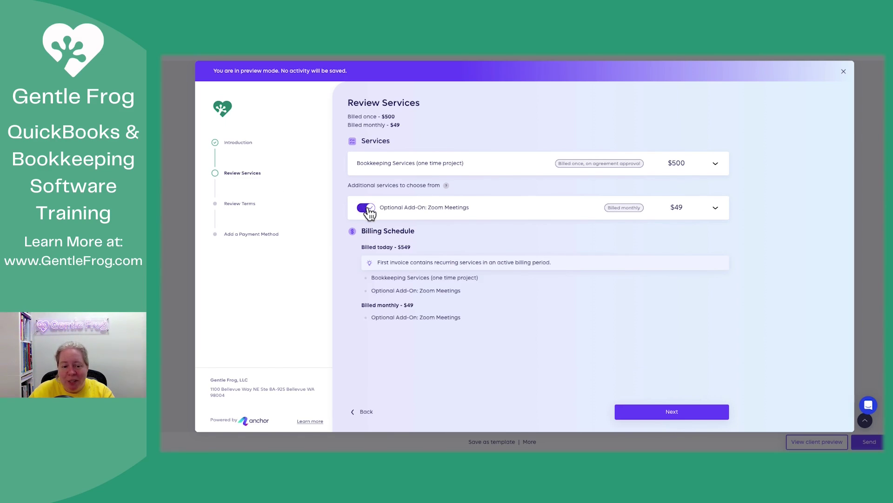
{"action": "left_click", "coordinate": [367, 201]}
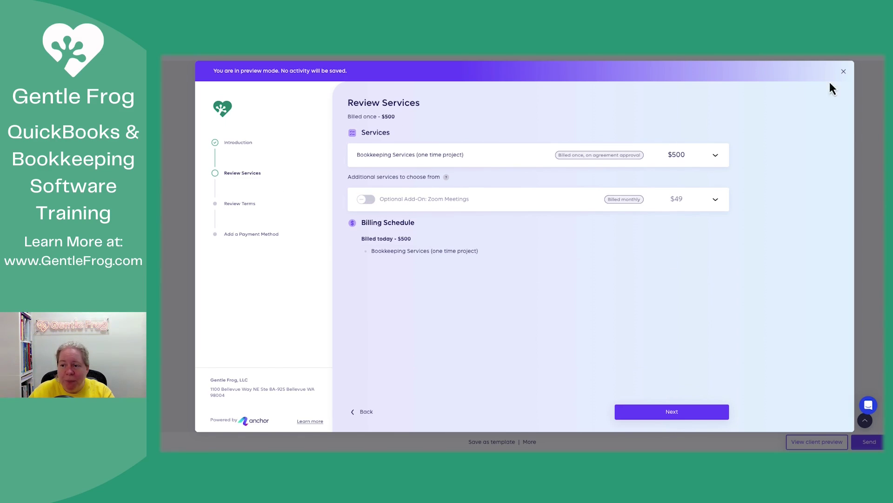
{"action": "left_click", "coordinate": [844, 71]}
- Review the payment settings: keep payment due upon receipt of invoice, and check the processing fee payer and approval without a payment method
{"action": "scroll", "coordinate": [496, 309], "scroll_direction": "down", "scroll_amount": 3}
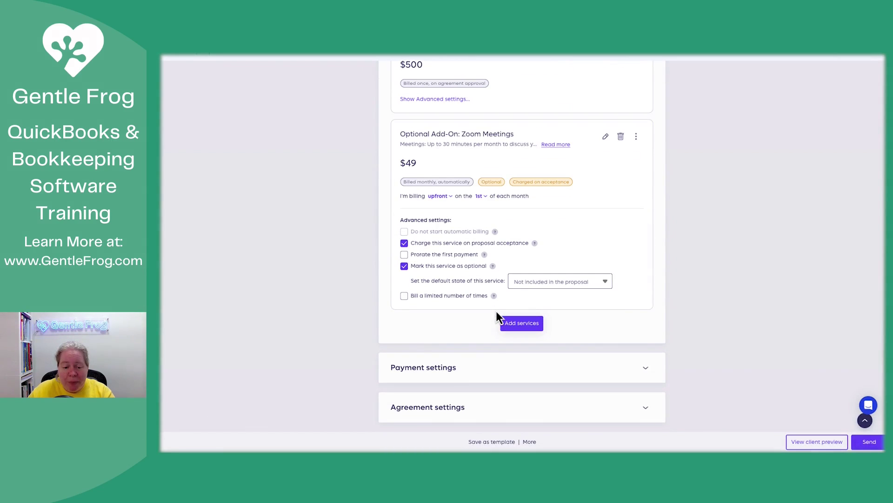
{"action": "left_click", "coordinate": [485, 365]}
{"action": "scroll", "coordinate": [485, 365], "scroll_direction": "down", "scroll_amount": 3}
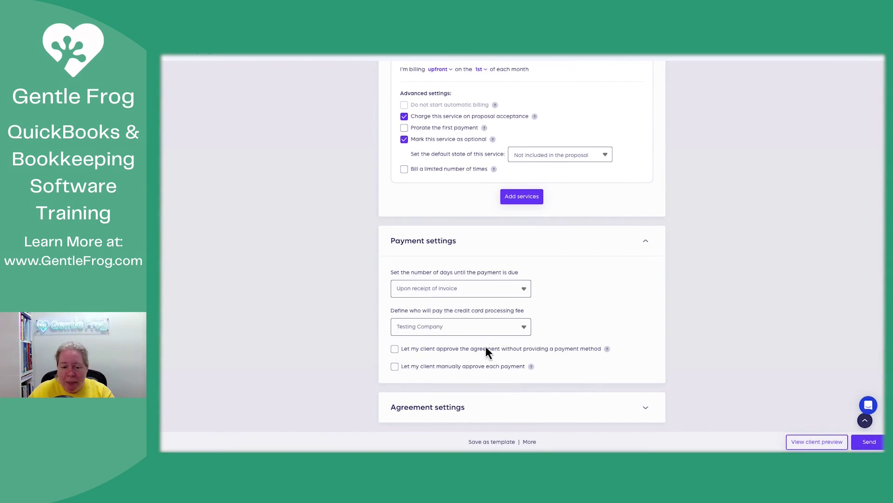
{"action": "left_click", "coordinate": [481, 292]}
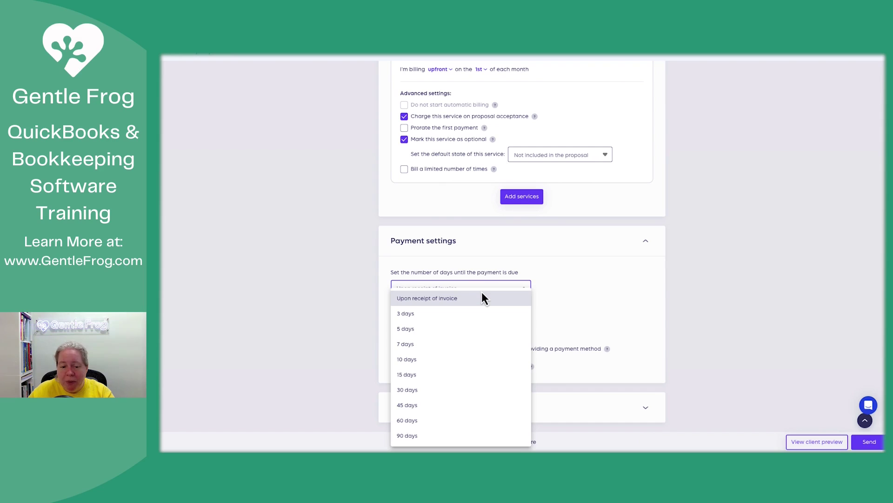
{"action": "left_click", "coordinate": [480, 296]}
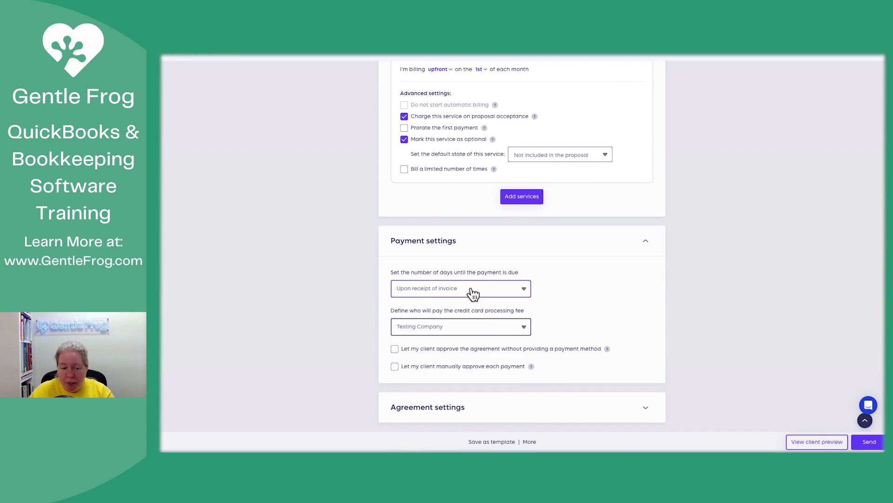
{"action": "left_click", "coordinate": [483, 329]}
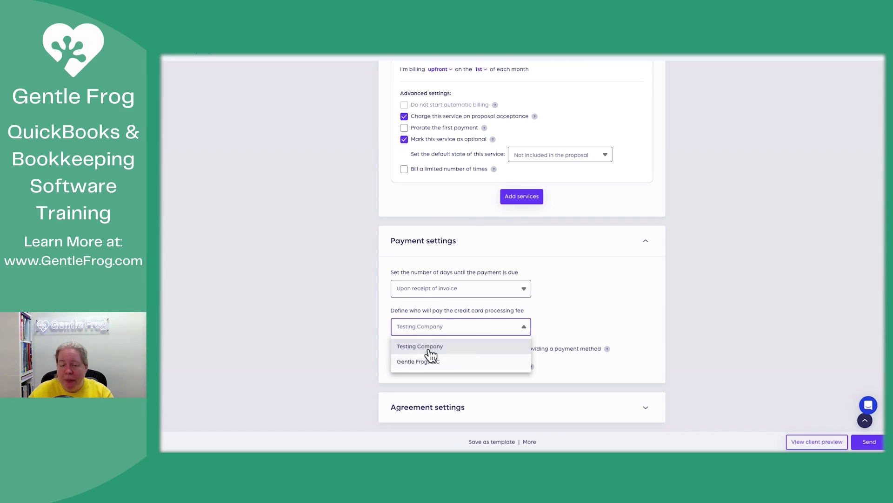
{"action": "left_click", "coordinate": [598, 324]}
{"action": "left_click", "coordinate": [395, 350]}
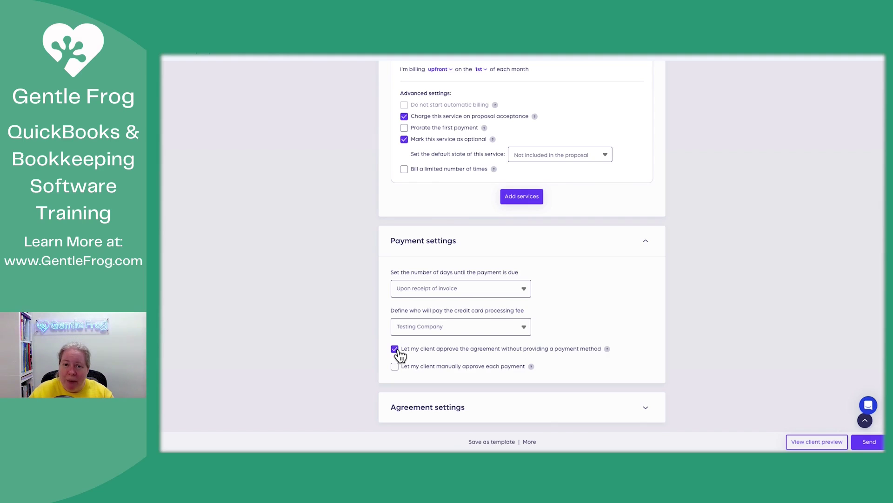
{"action": "left_click", "coordinate": [395, 350]}
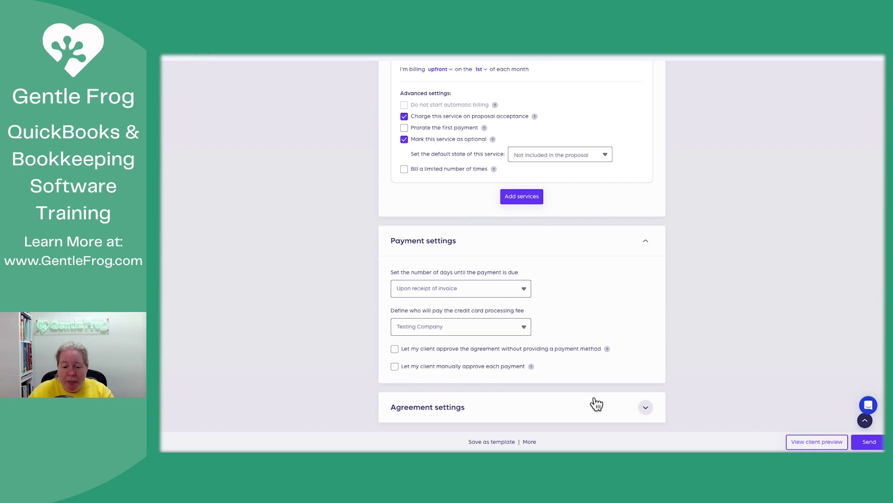
- Check the agreement settings and send the proposal to Testing Company
{"action": "left_click", "coordinate": [645, 407]}
{"action": "scroll", "coordinate": [649, 407], "scroll_direction": "down", "scroll_amount": 5}
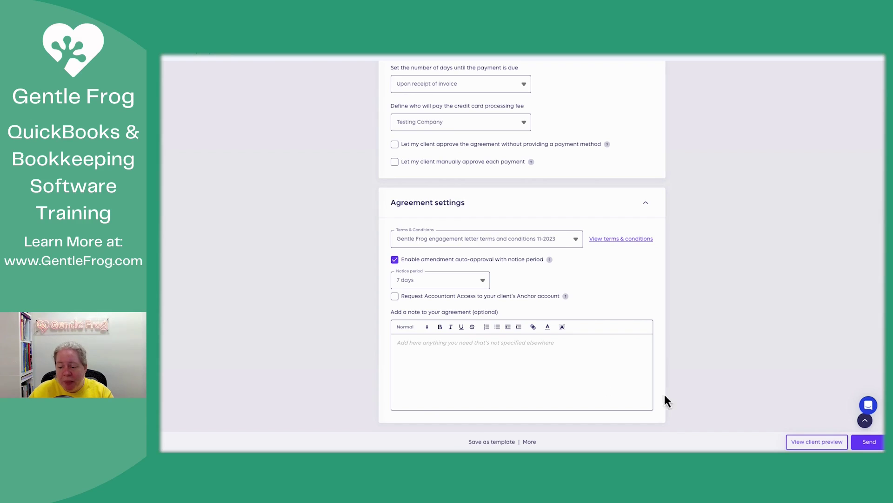
{"action": "left_click", "coordinate": [869, 441]}
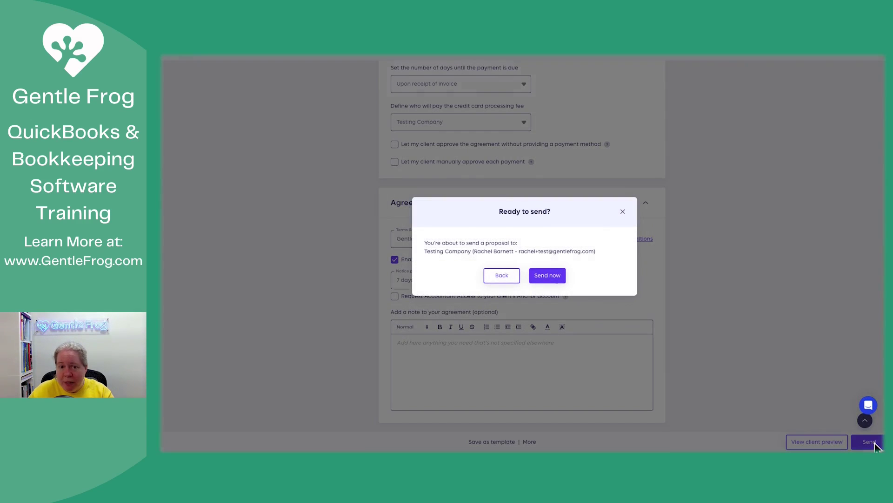
{"action": "left_click", "coordinate": [542, 278]}
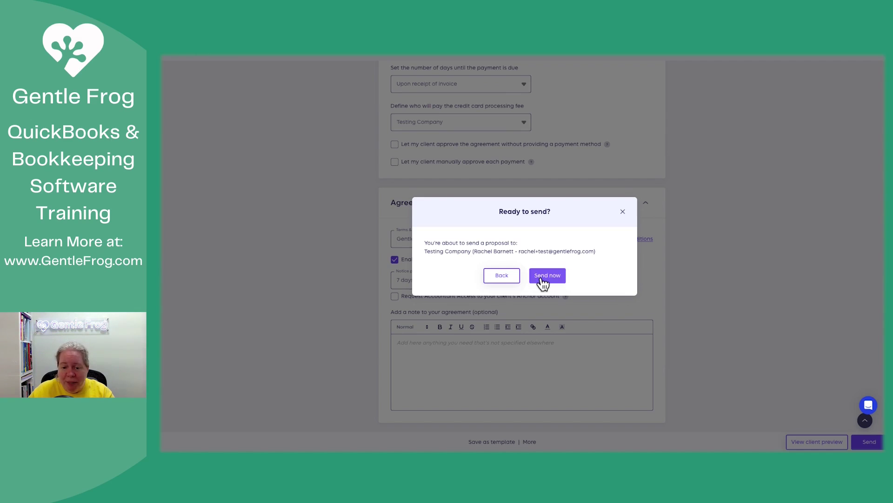